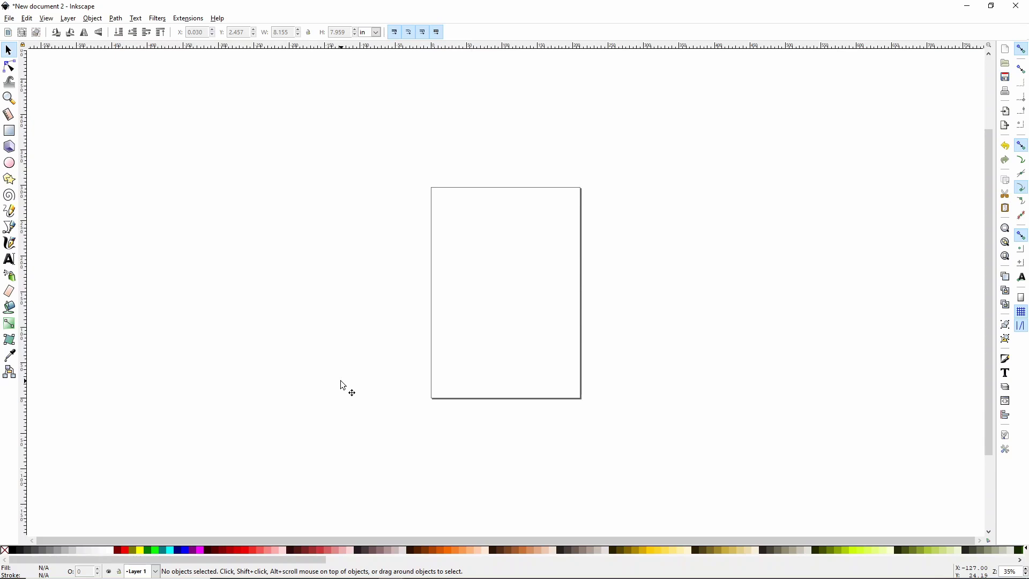
Step: Import LeopardSunflower3V2 from the Sublimation Starter Bundle PART 2 > Leopard Sunflowers folder
left_click(10, 18)
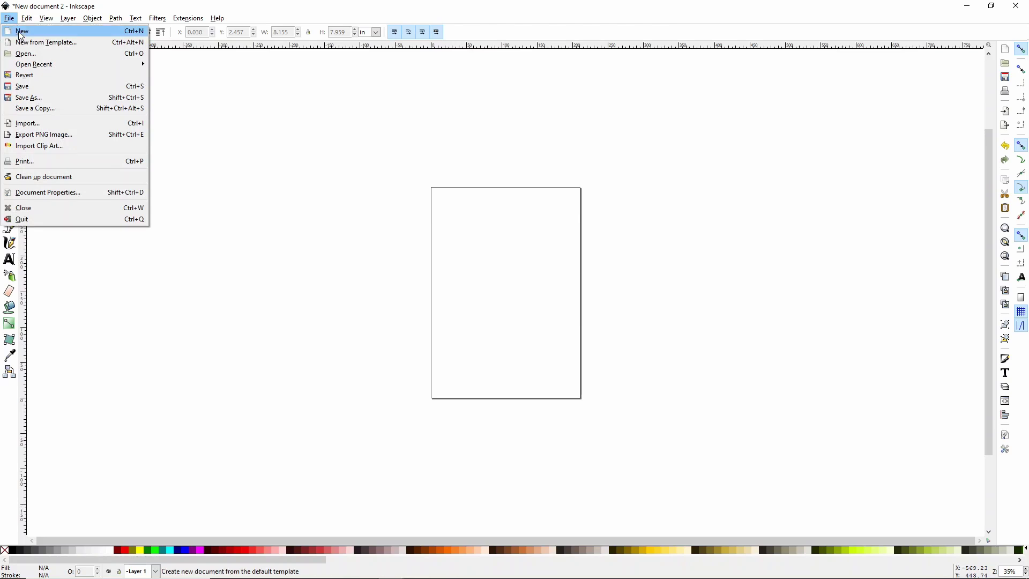
left_click(43, 127)
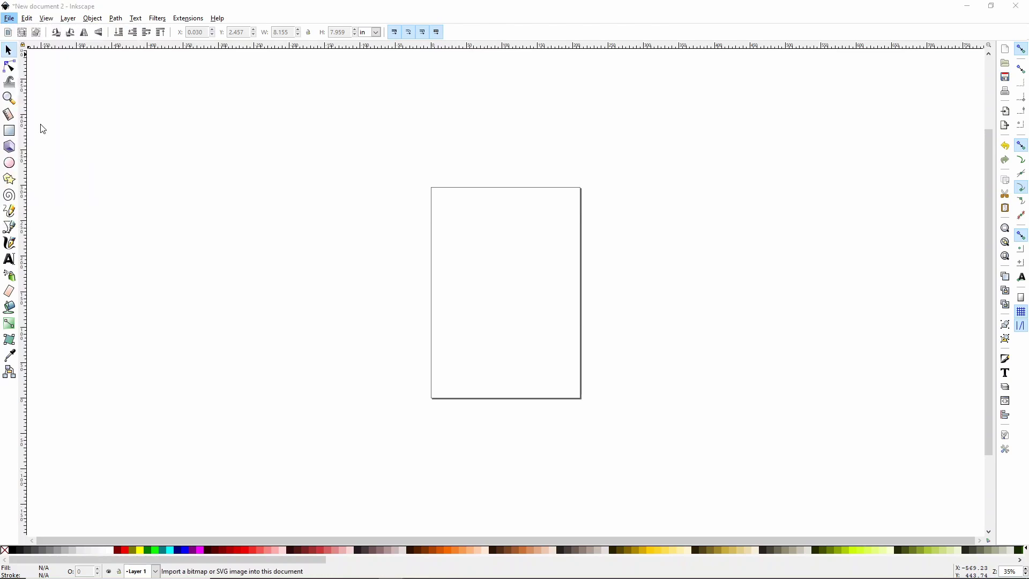
left_click(222, 39)
scroll(189, 134, "down", 3)
double_click(192, 132)
scroll(161, 134, "down", 1)
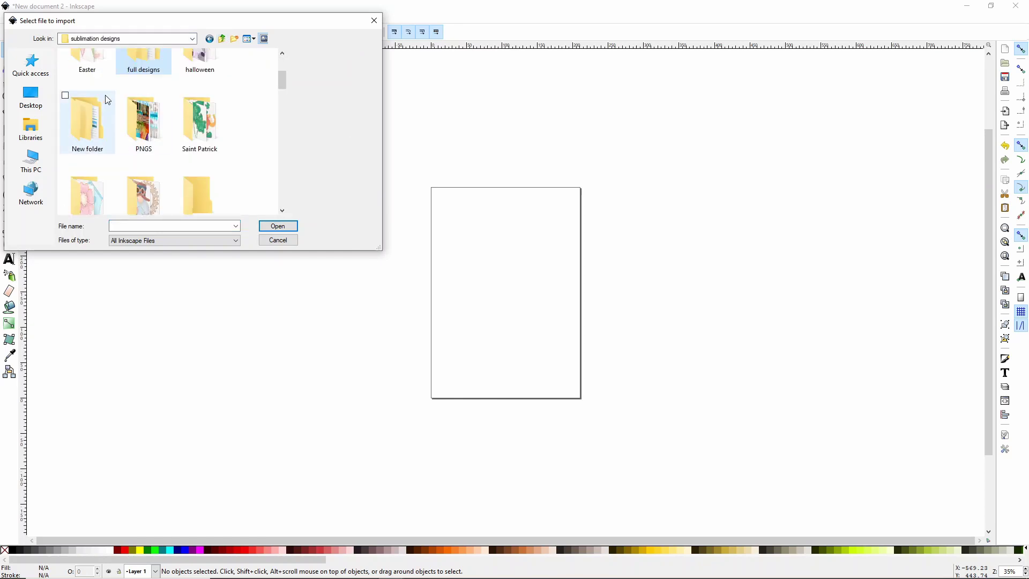
double_click(97, 106)
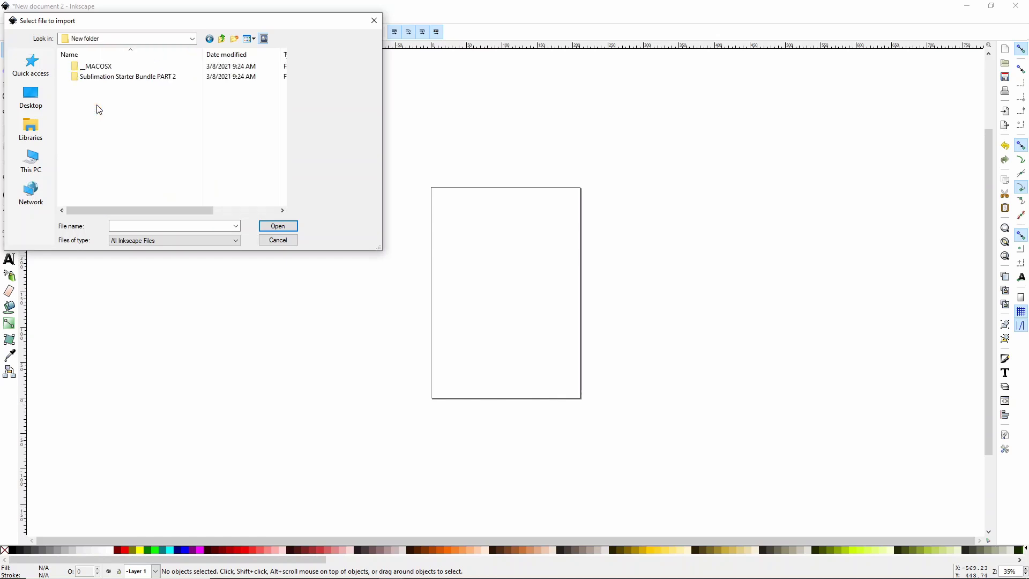
double_click(126, 81)
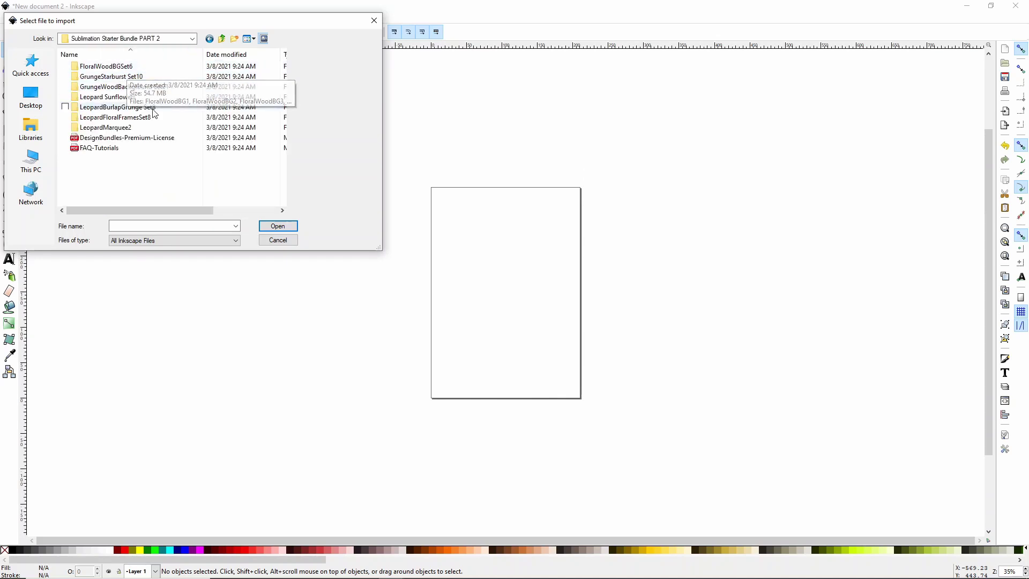
double_click(131, 98)
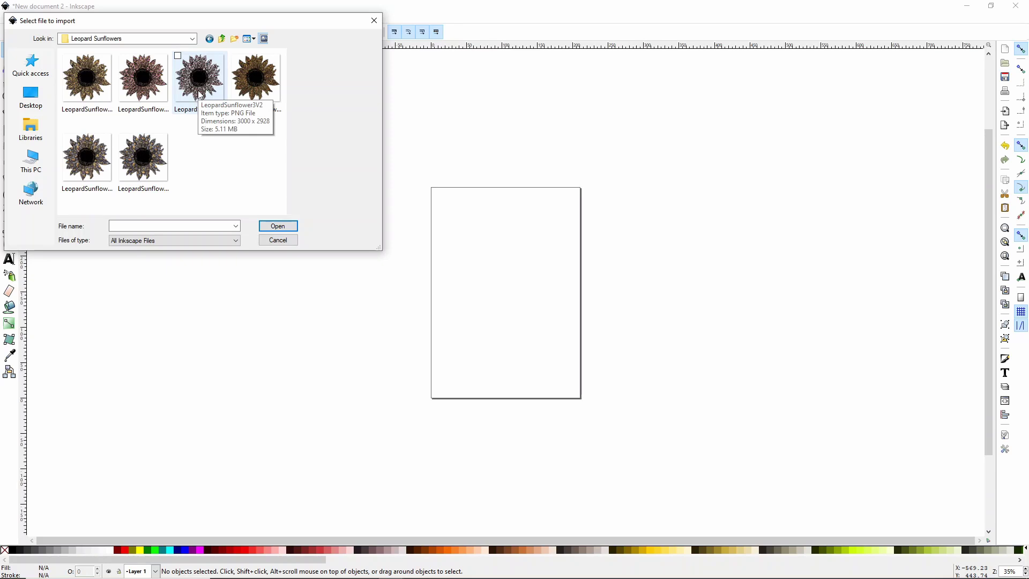
double_click(197, 90)
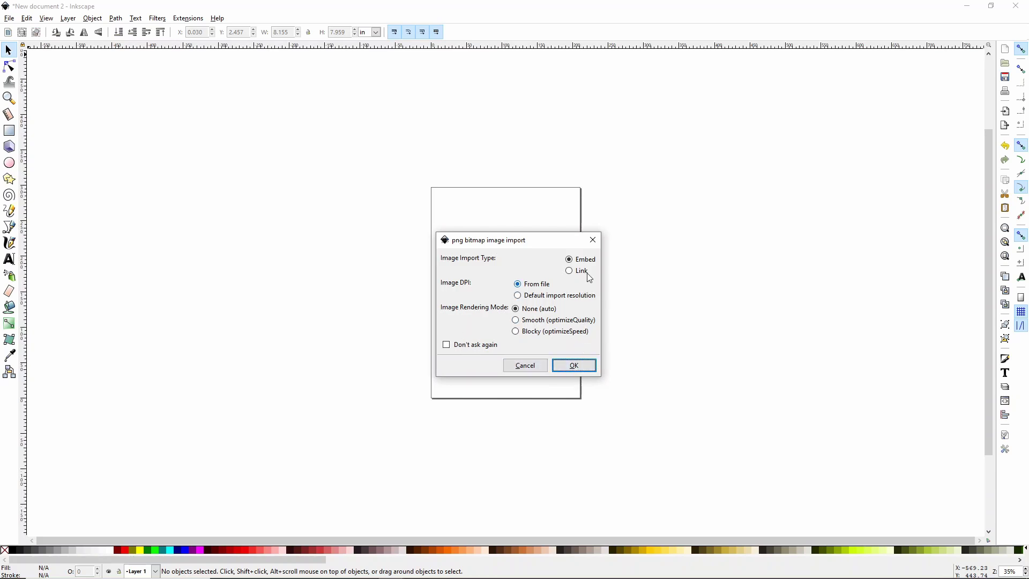
Step: Embed the image, move it onto the page, and lock proportions at 8 in wide
left_click(590, 367)
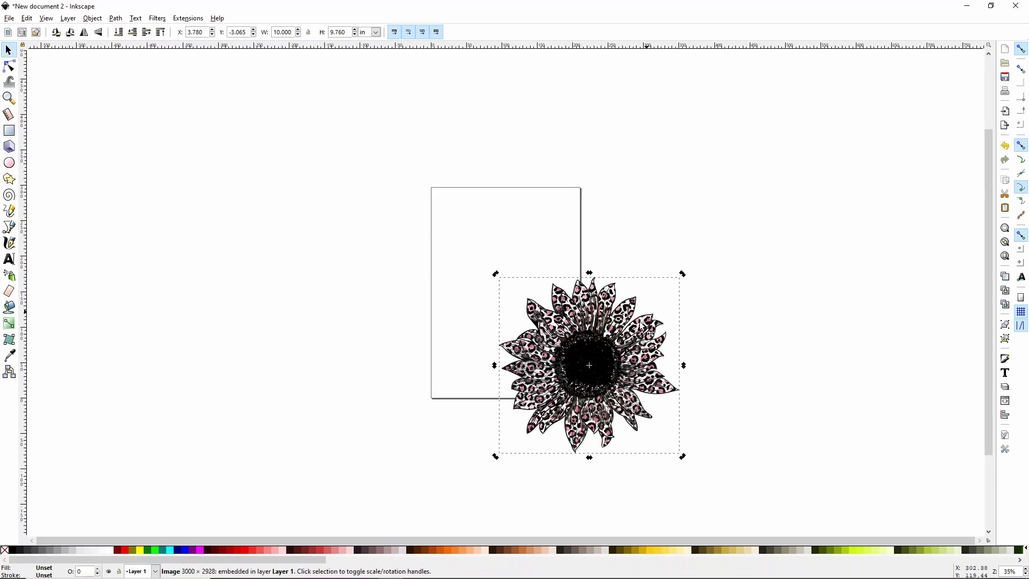
left_click_drag(616, 378, 550, 301)
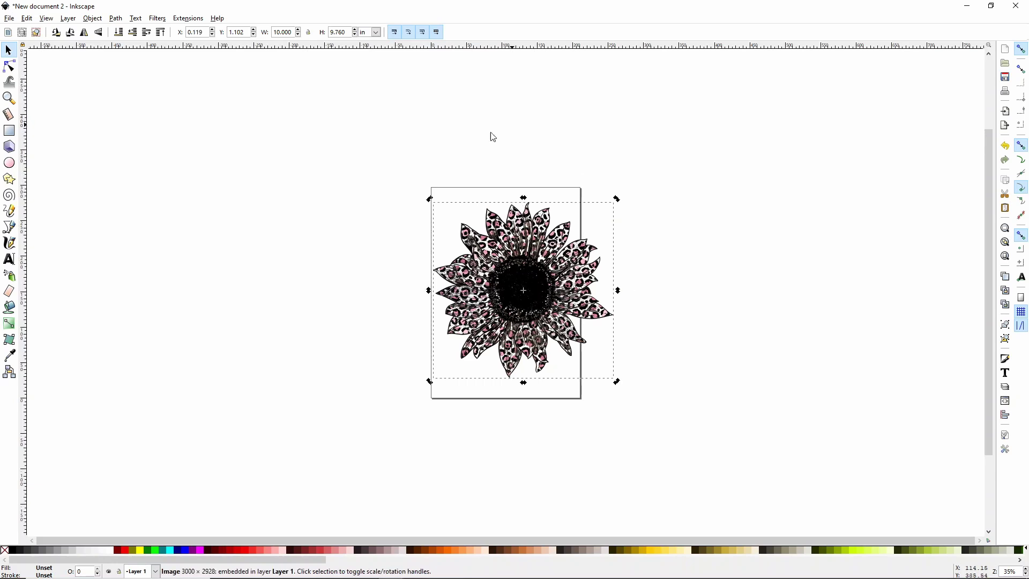
left_click(309, 32)
left_click_drag(294, 37, 273, 38)
type("8.25")
key("Return")
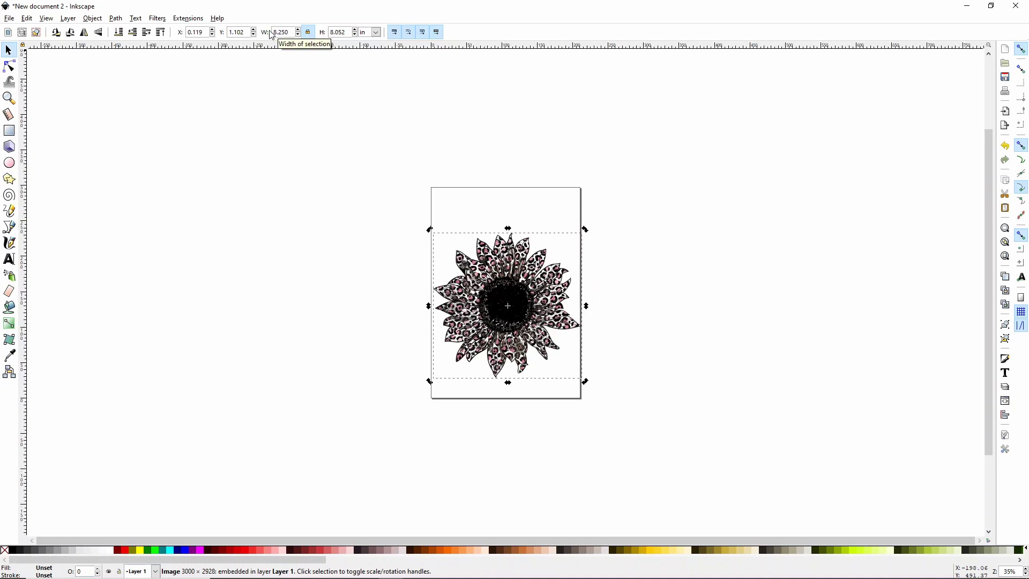
left_click_drag(526, 273, 526, 259)
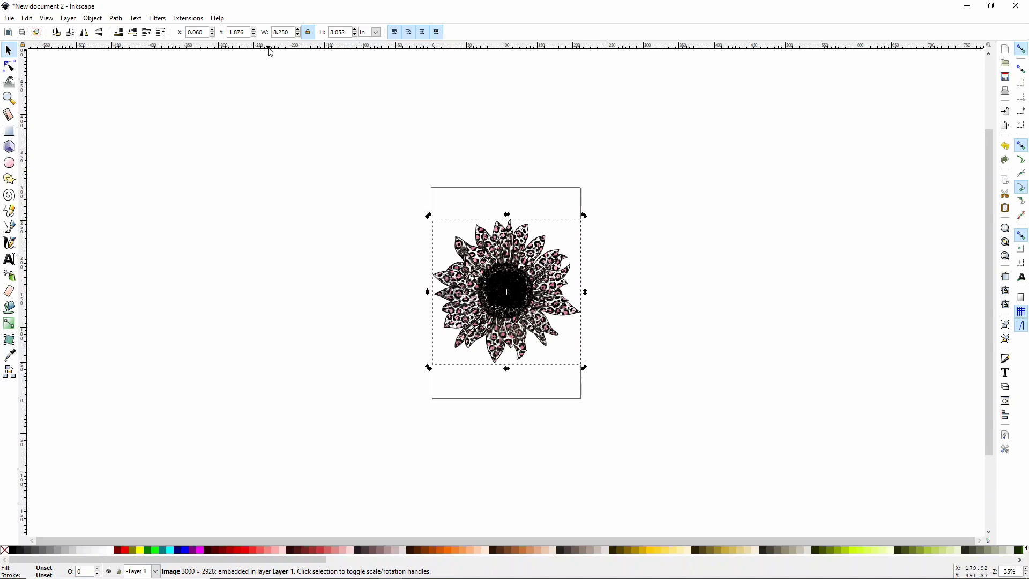
left_click(293, 30)
key("BackSpace")
key("Return")
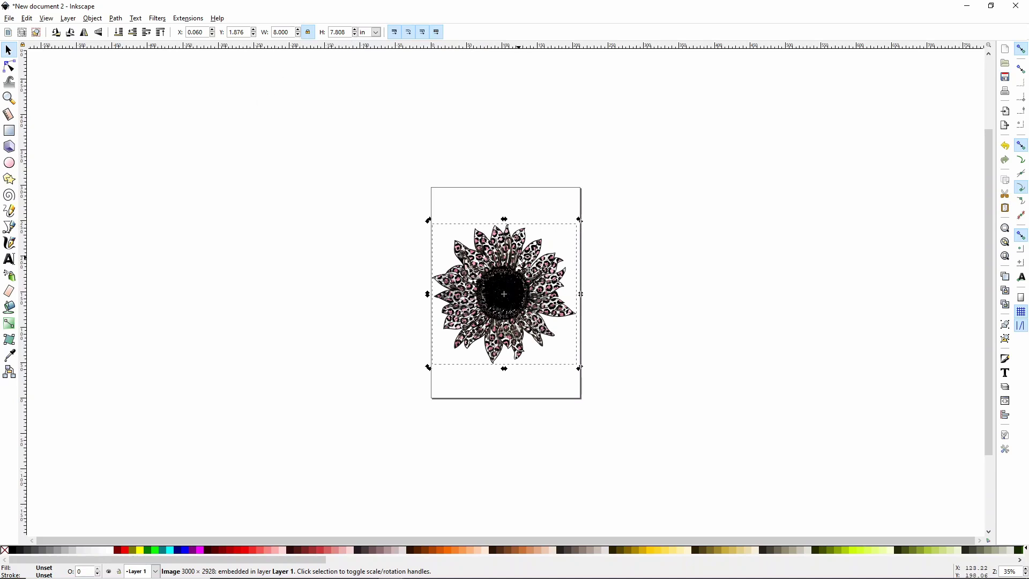
left_click_drag(531, 270, 535, 266)
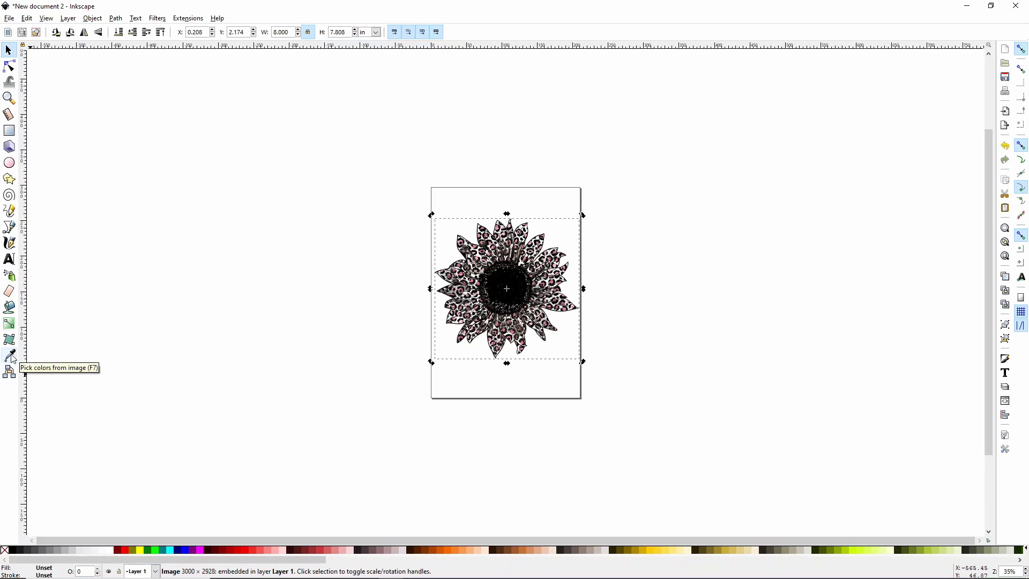
Step: Paint-bucket fill the sunflower in red with a 30 pt grow to make its offset silhouette
left_click(11, 310)
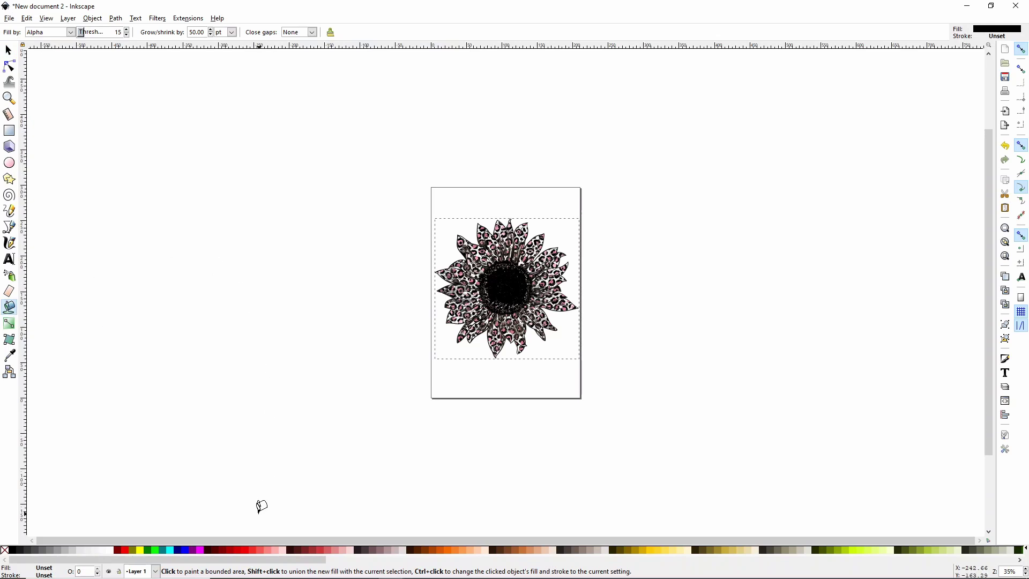
left_click(244, 550)
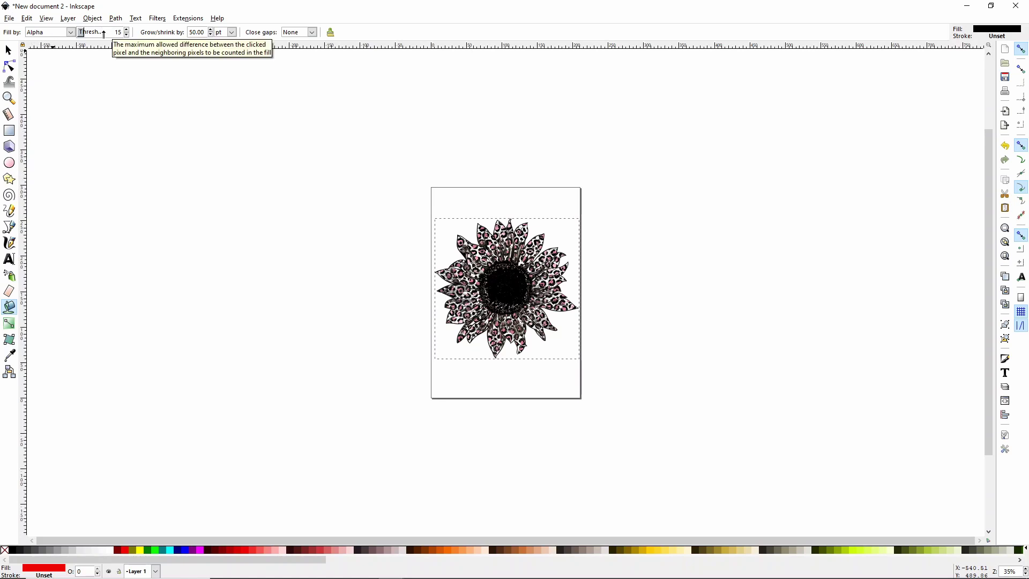
left_click(232, 33)
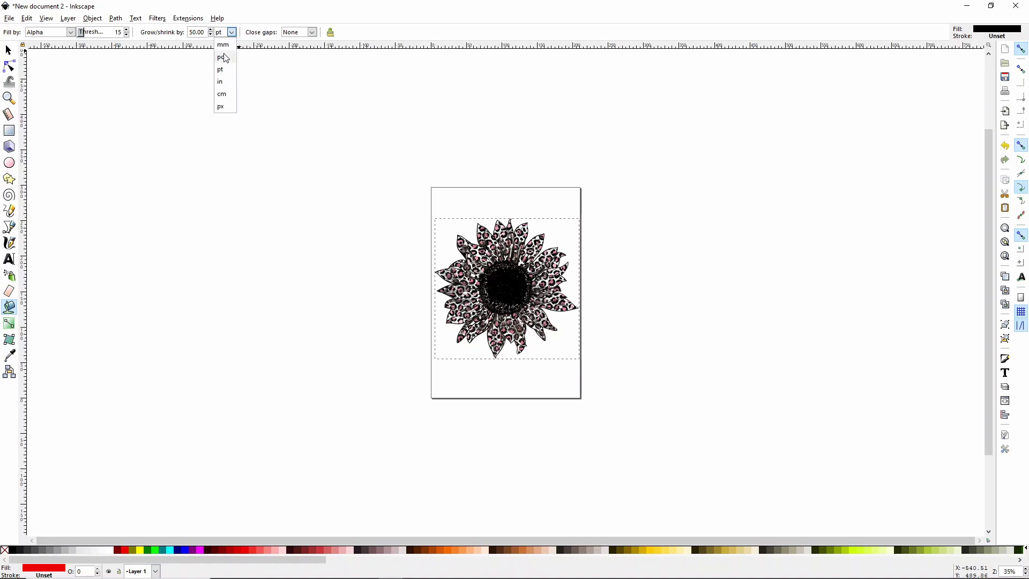
left_click(223, 45)
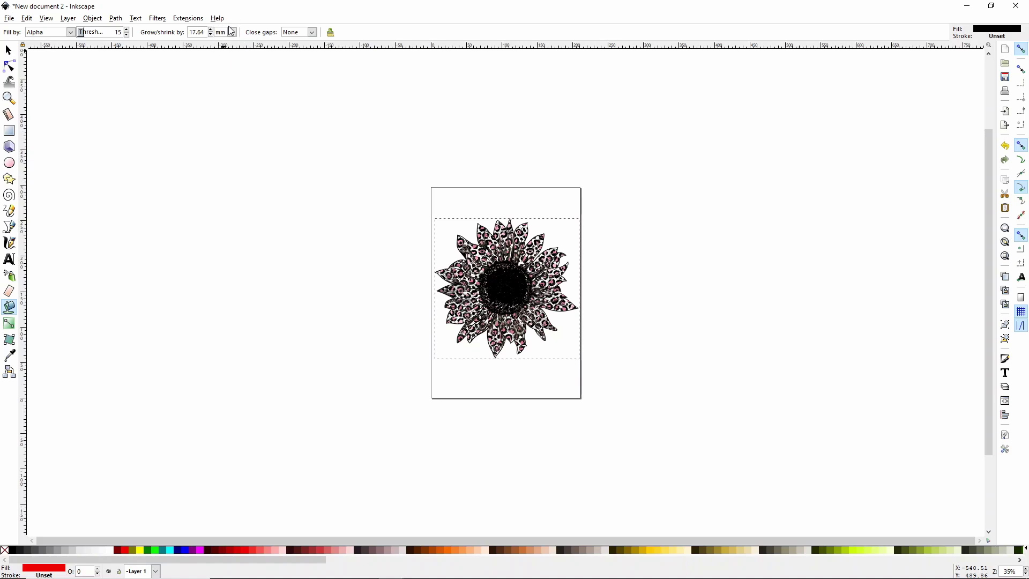
left_click(232, 33)
left_click(222, 62)
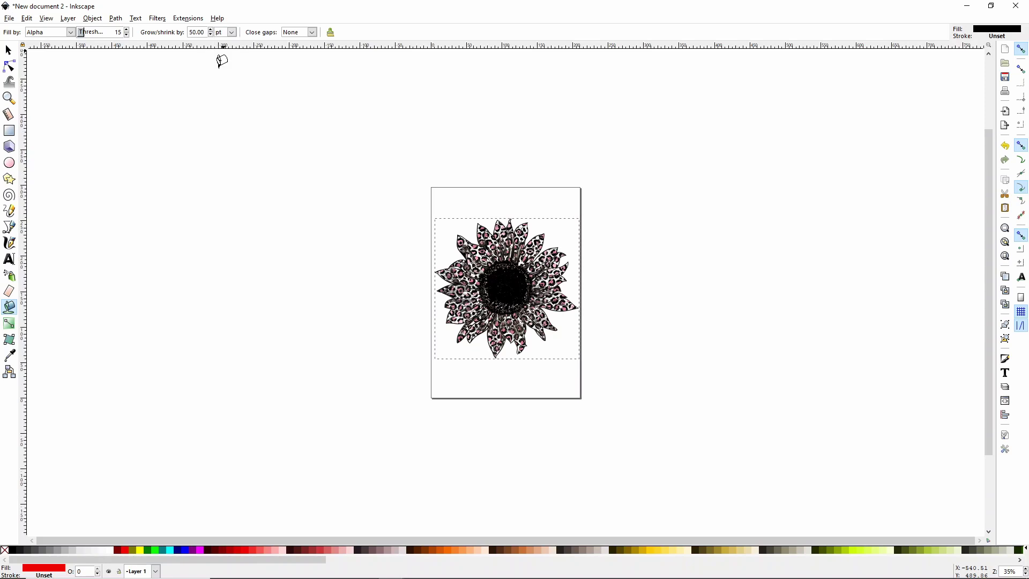
left_click(202, 31)
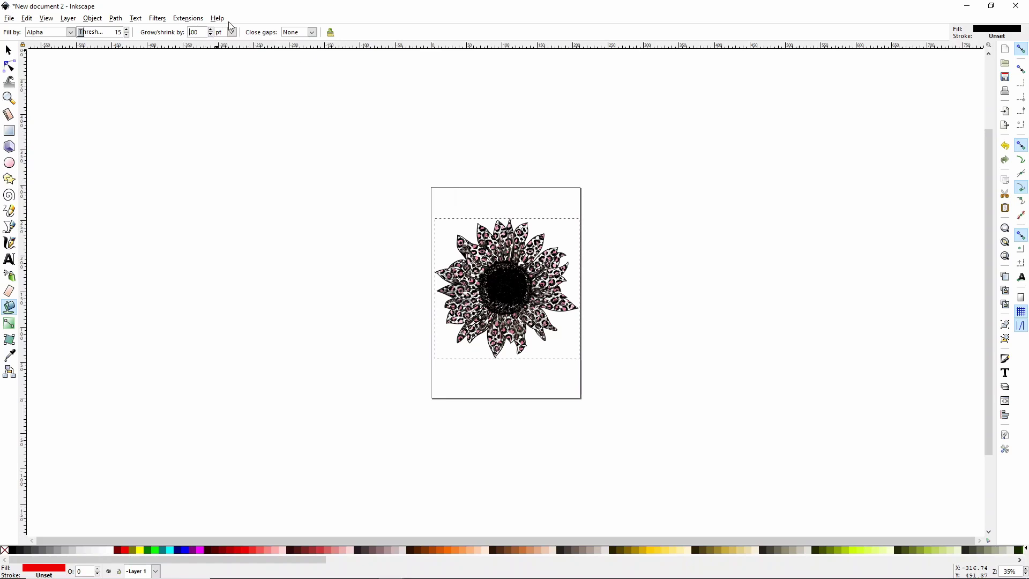
type("30.")
left_click(512, 277)
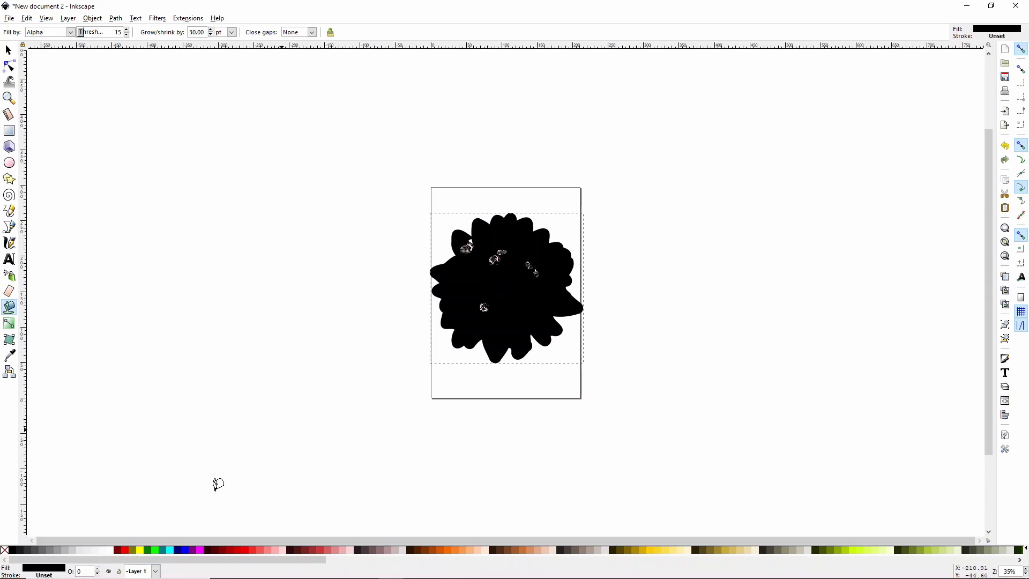
Step: Colour the offset silhouette red and lower it to the bottom, beneath the sunflower image
left_click(243, 551)
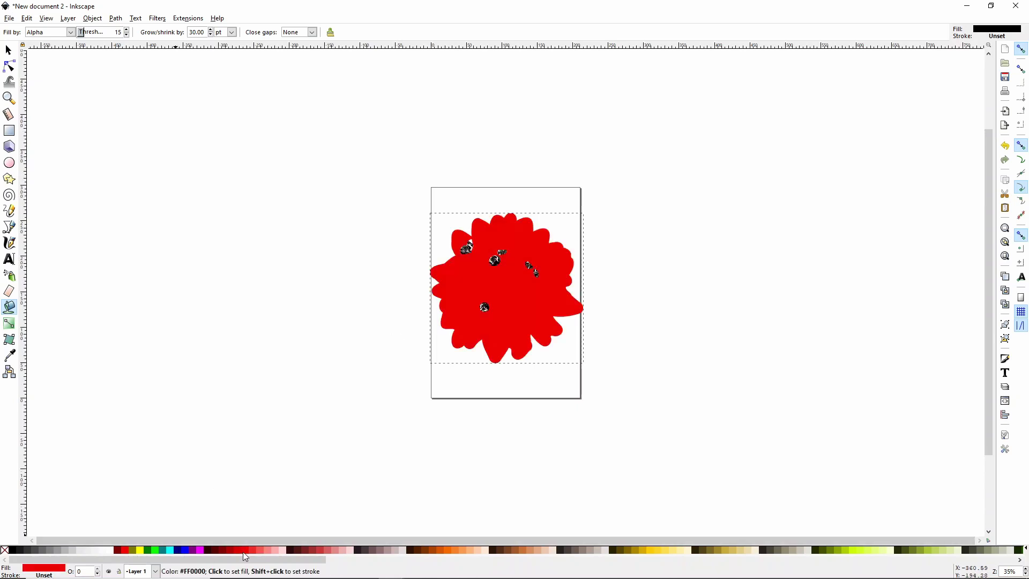
left_click(11, 51)
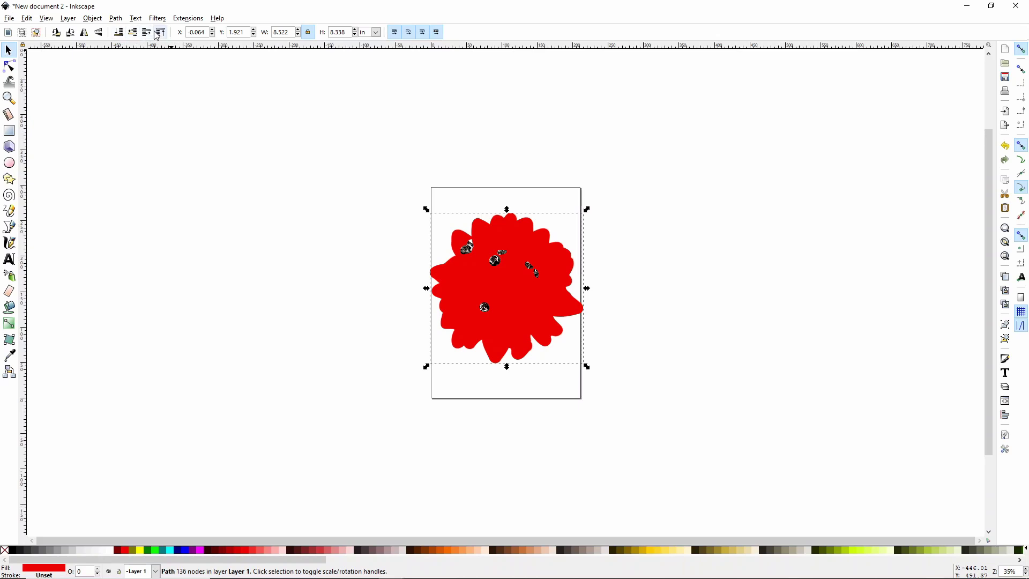
left_click(125, 38)
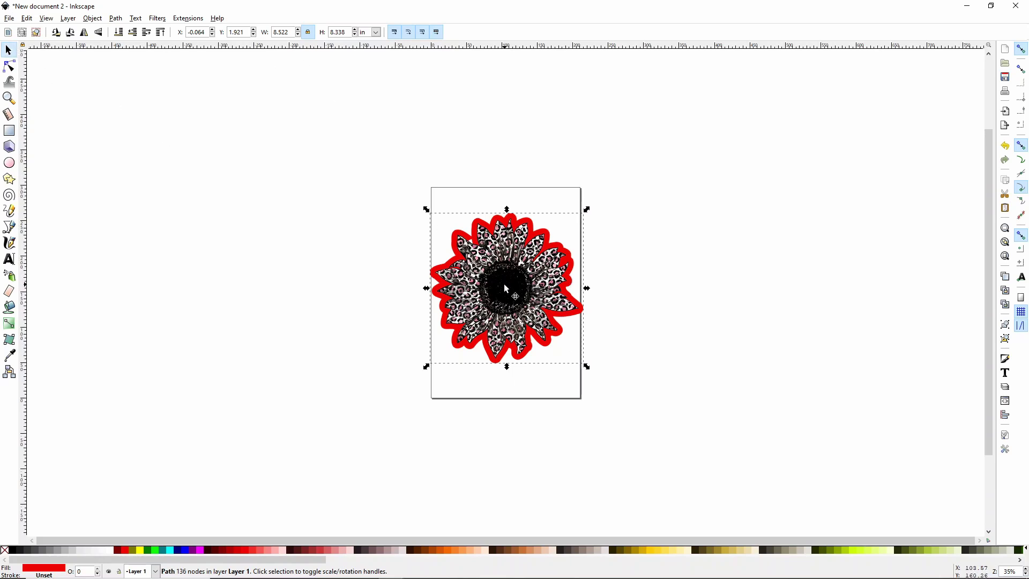
Step: Move the sunflower image off to the left and select the red offset shape
left_click(532, 269)
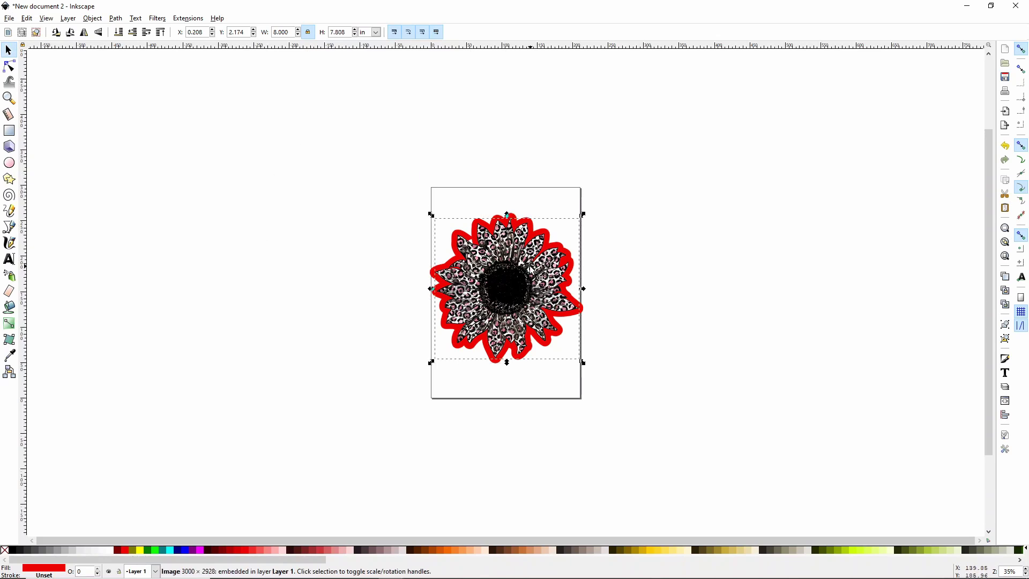
left_click_drag(532, 269, 296, 275)
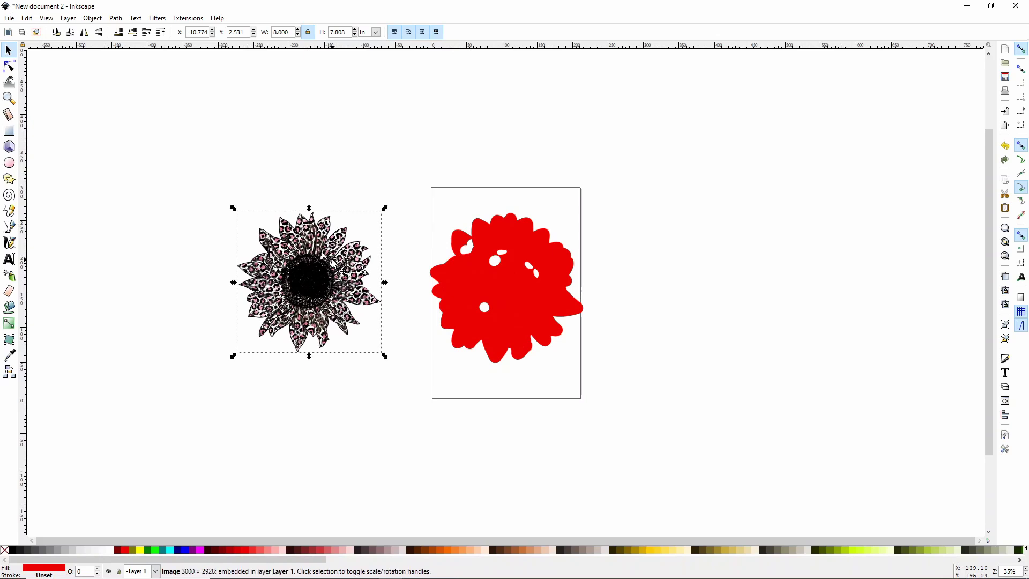
left_click(506, 291)
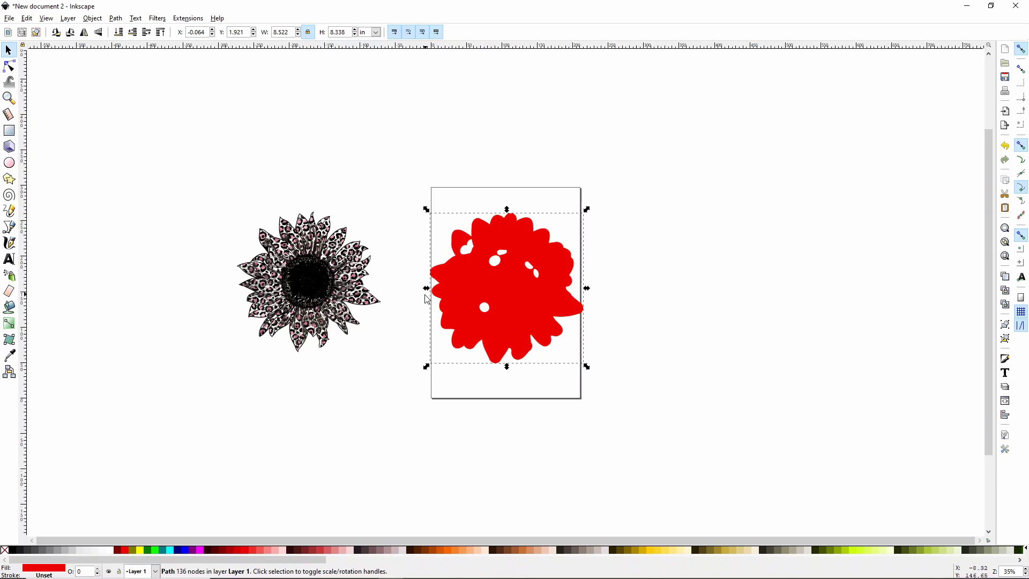
Step: Break the red shape apart, then union the pieces into one solid path
left_click(116, 19)
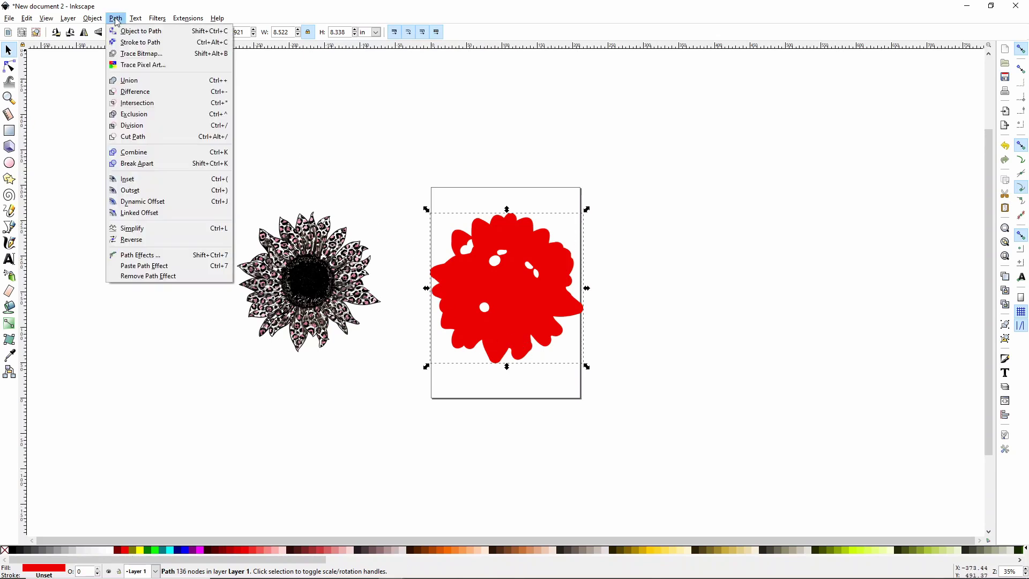
left_click(125, 31)
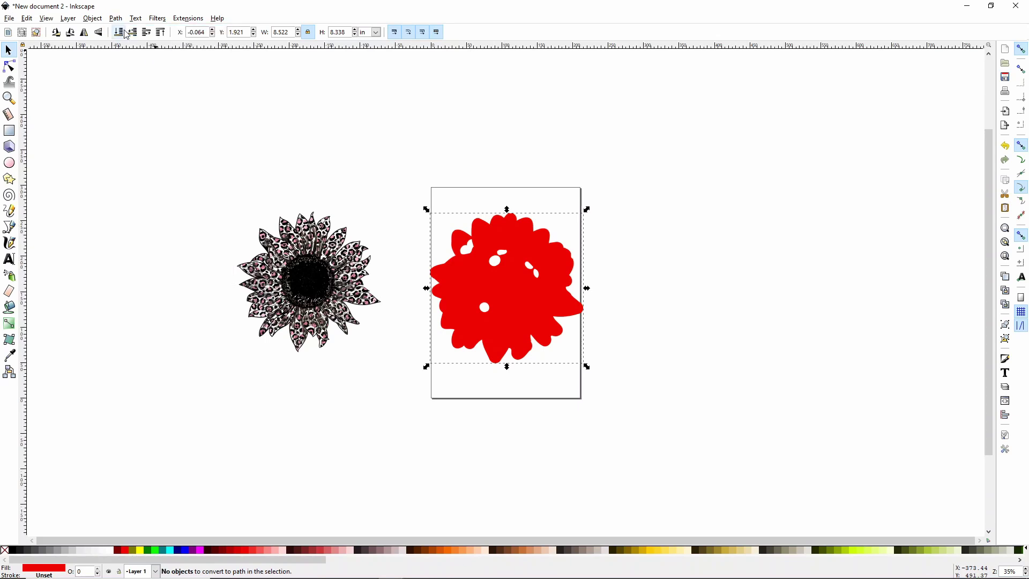
left_click(116, 19)
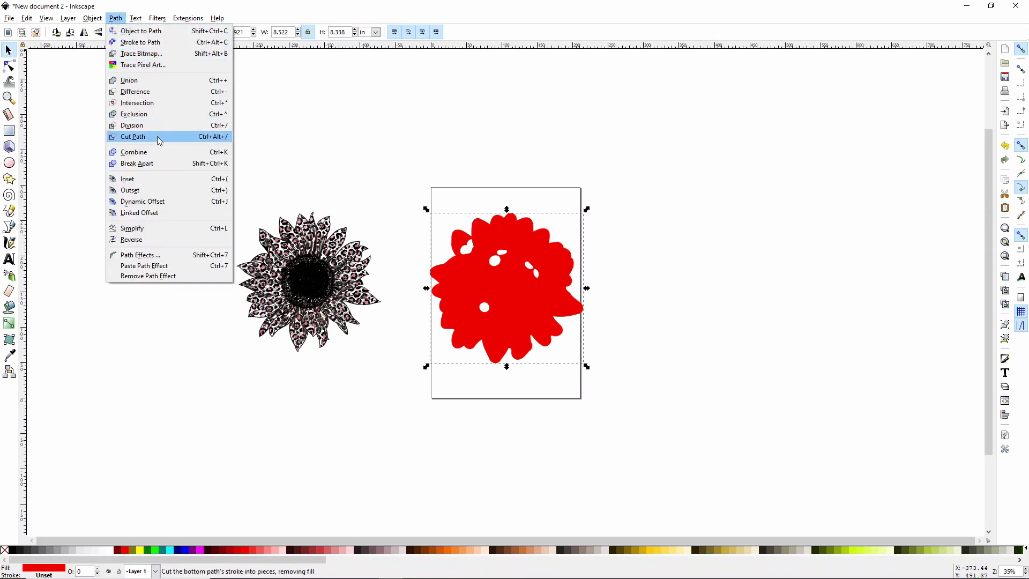
left_click(160, 164)
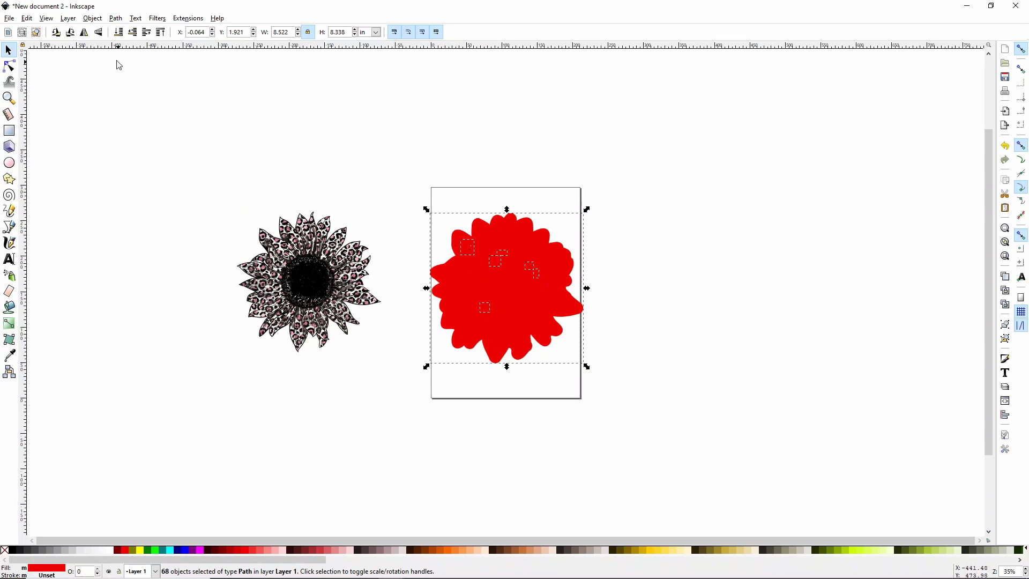
left_click(116, 19)
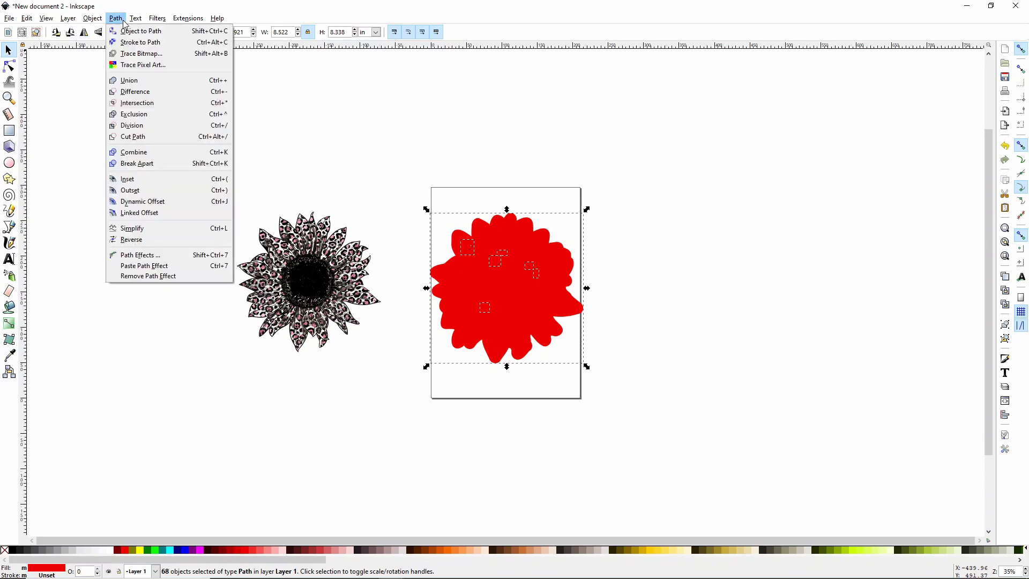
left_click(141, 81)
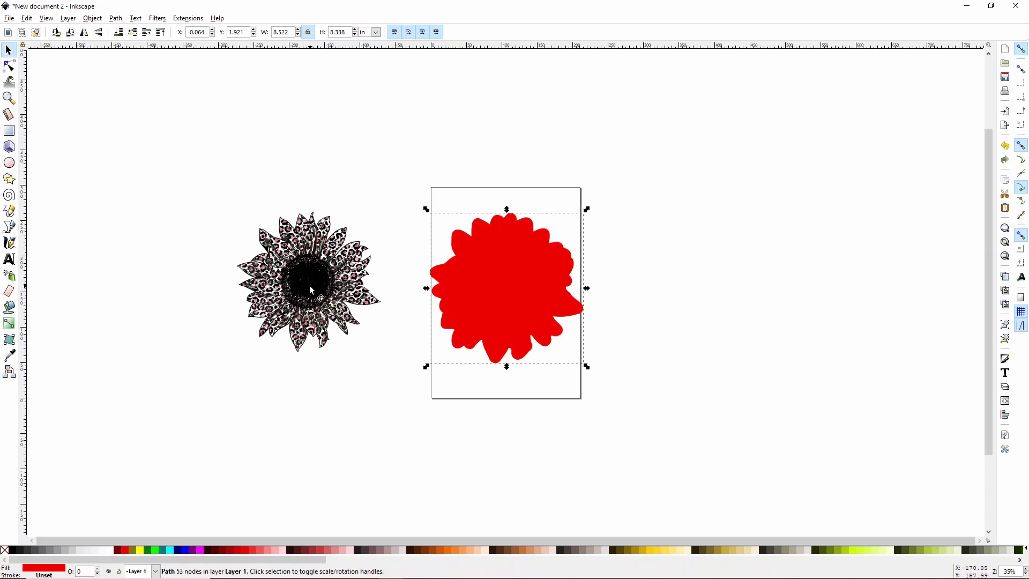
left_click_drag(329, 288, 506, 291)
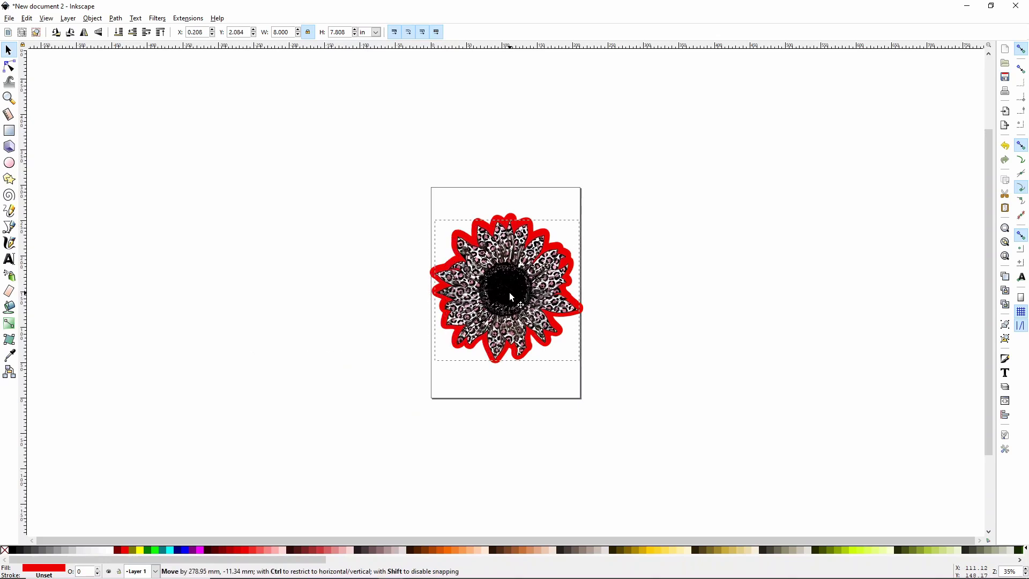
left_click_drag(509, 291, 510, 291)
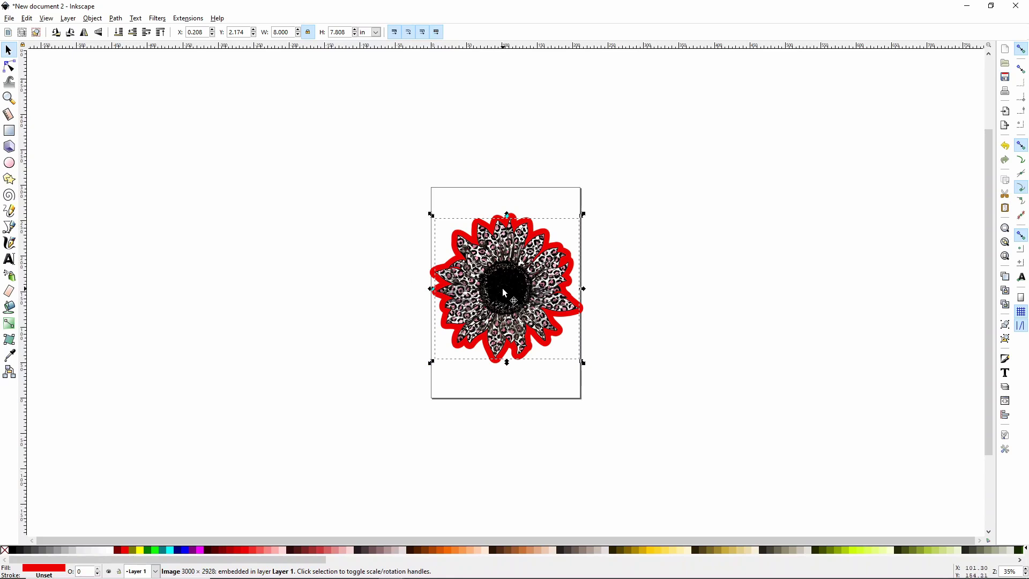
left_click_drag(503, 288, 291, 285)
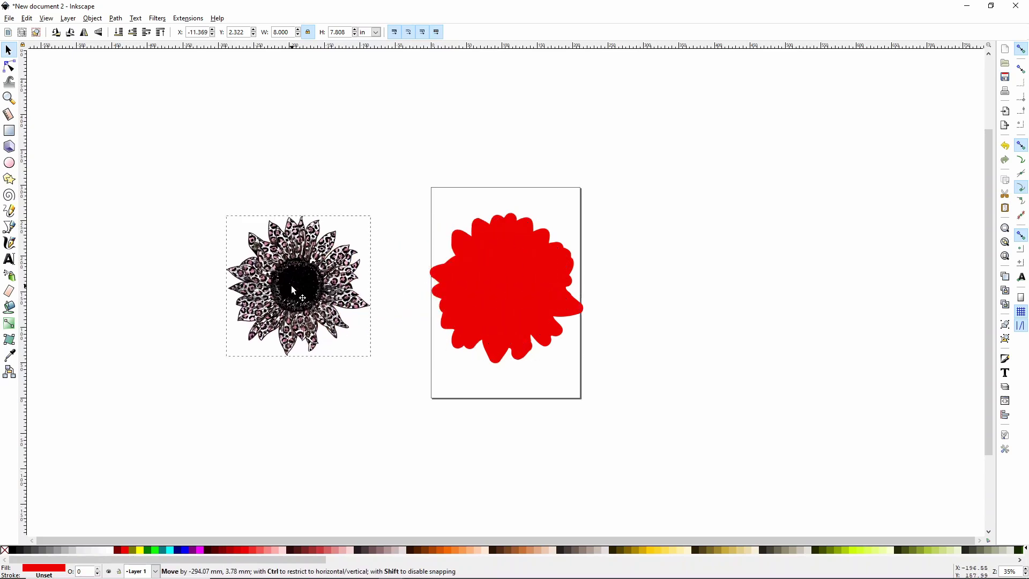
left_click(506, 278)
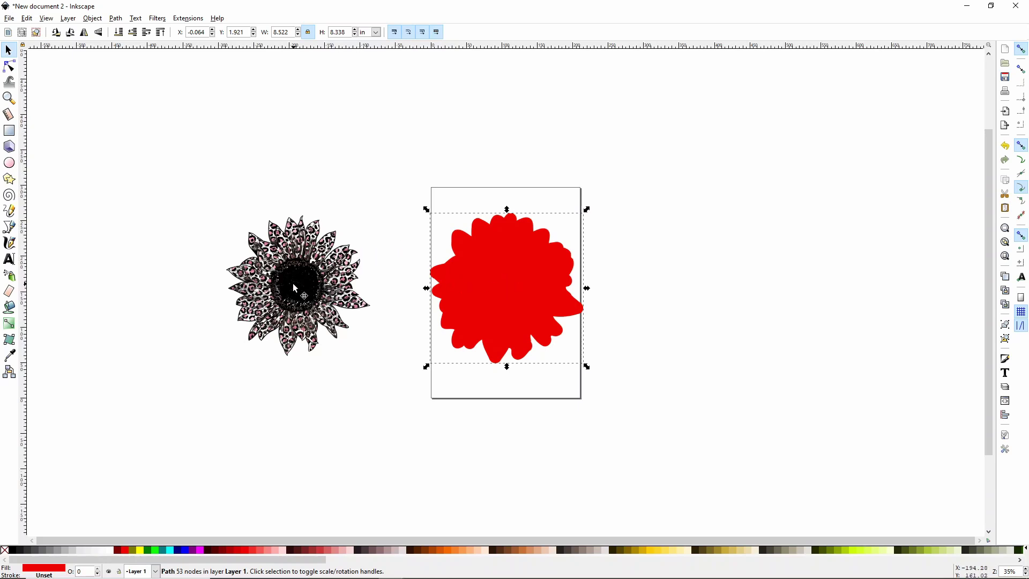
Step: Put the sunflower back on the red shape and save as 'leopard sun offset'
left_click_drag(295, 288, 505, 286)
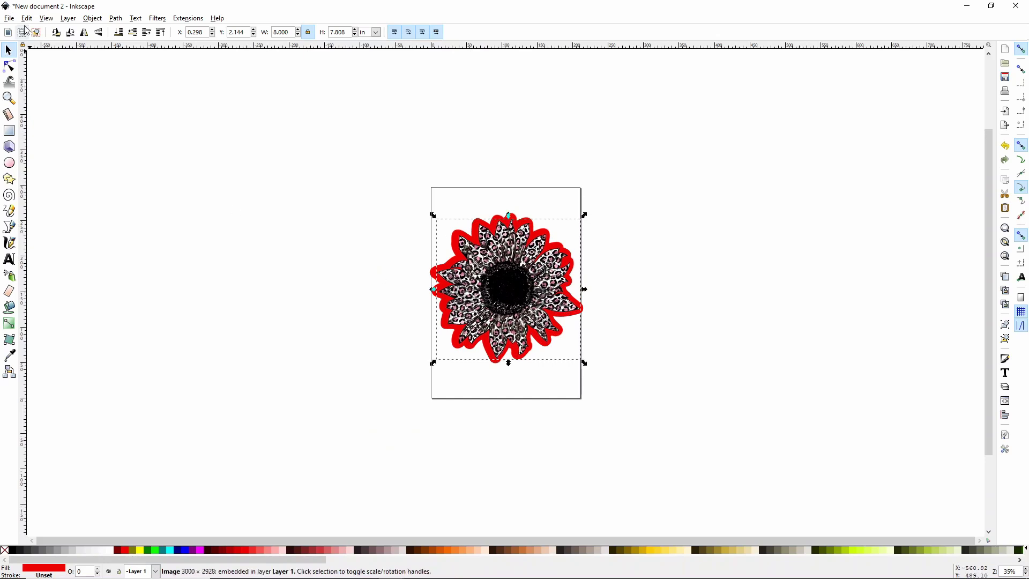
left_click(11, 19)
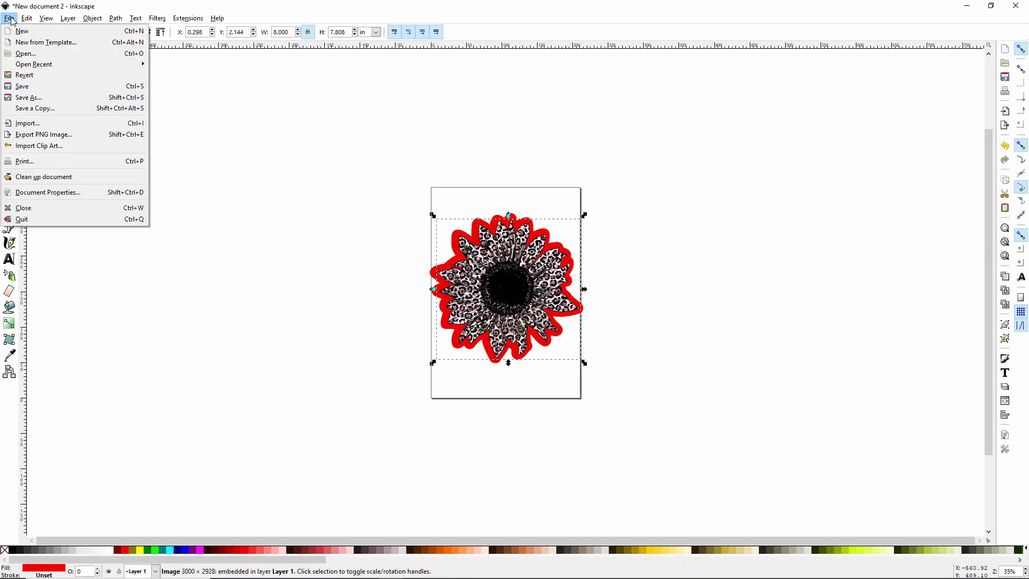
left_click(32, 97)
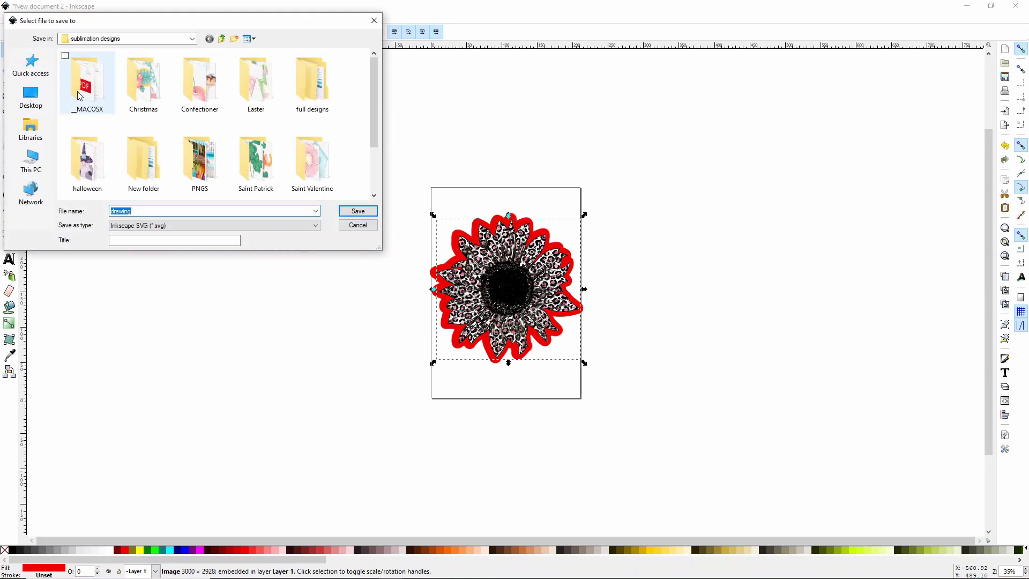
type("leopard")
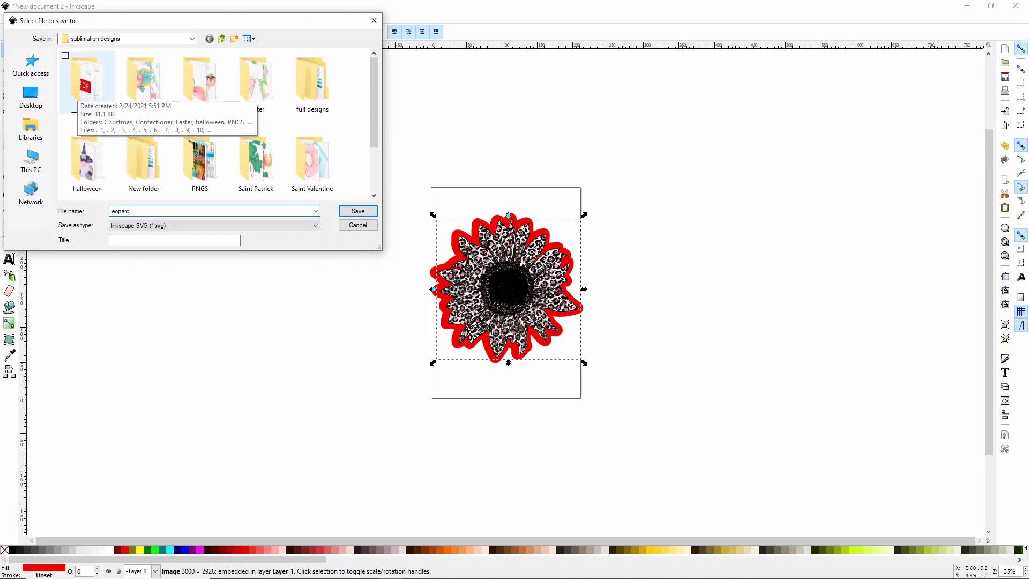
type(" sun offset")
left_click(364, 216)
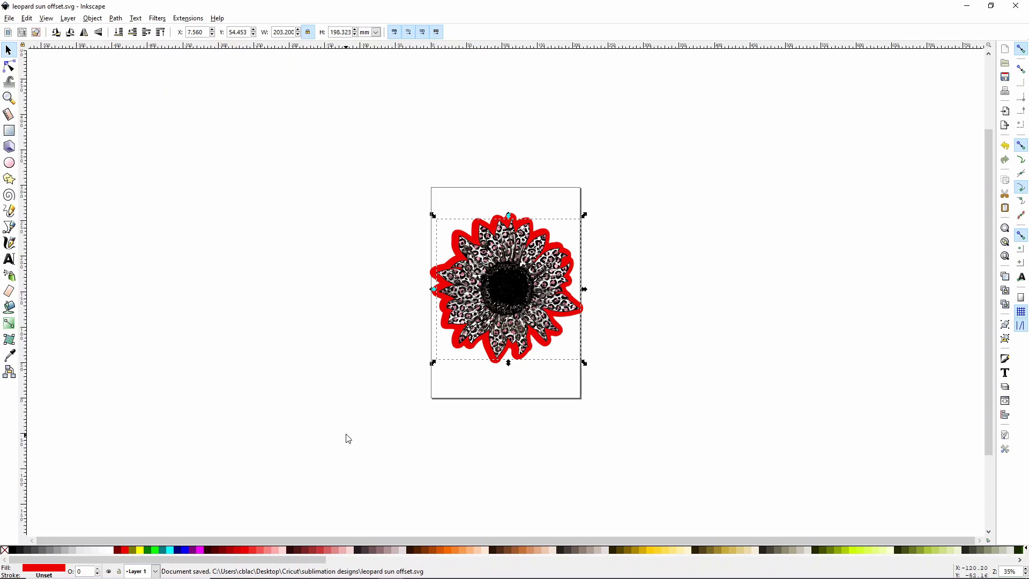
Step: In Cricut Design Space, upload 'leopard sun offset' from the Cricut > sublimation designs folder
key("alt+Tab")
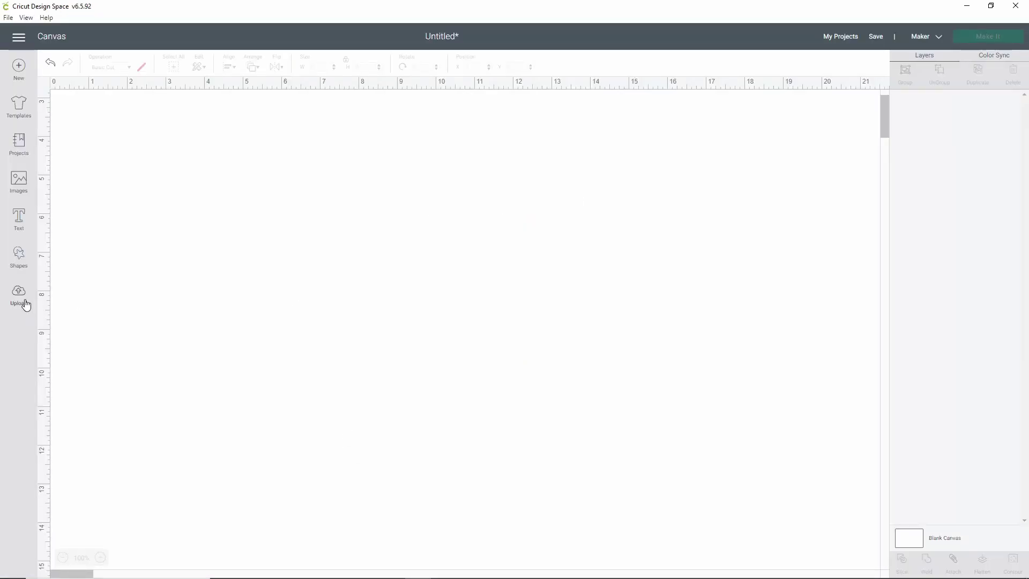
left_click(25, 304)
left_click(306, 288)
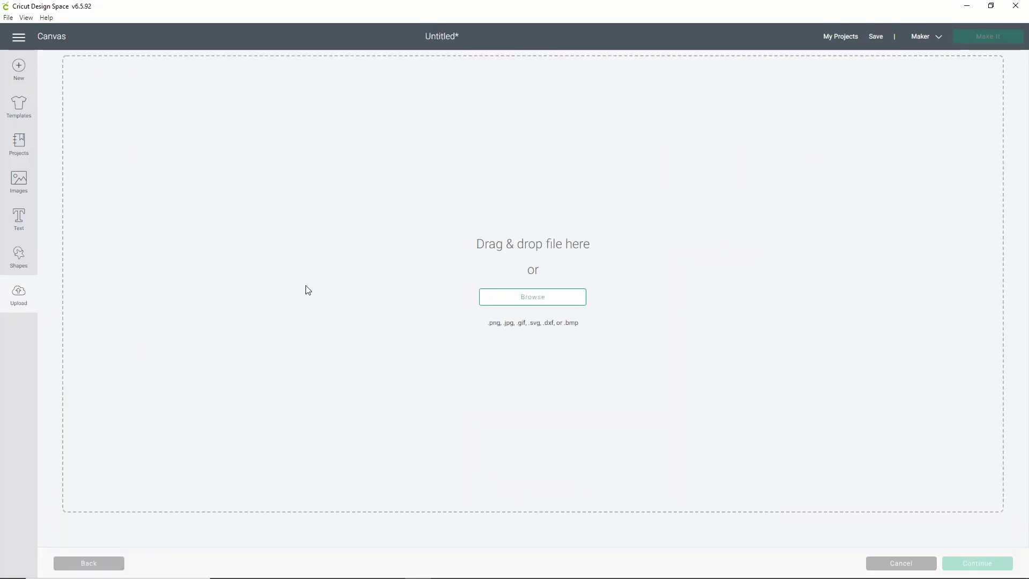
left_click(564, 300)
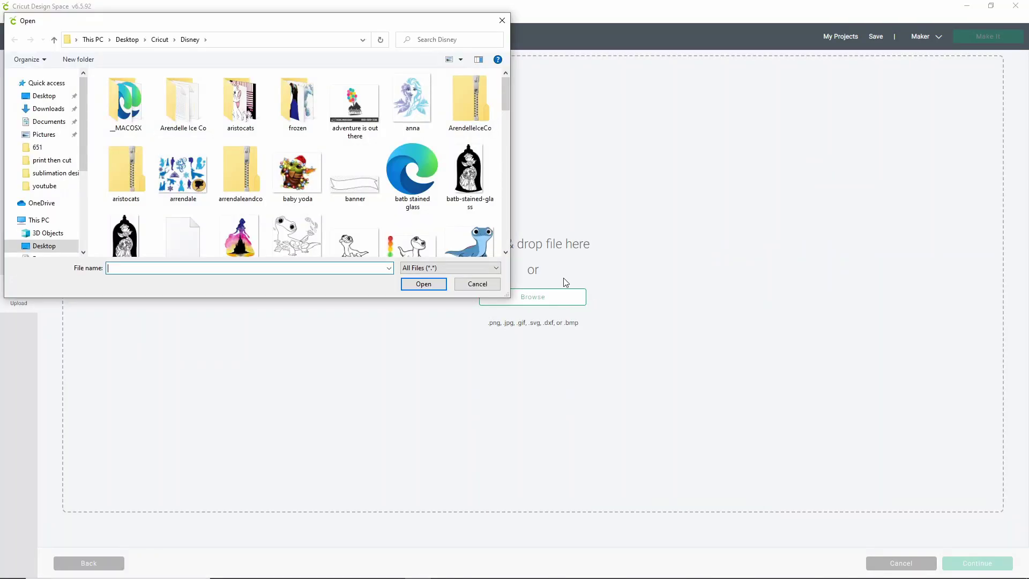
left_click(160, 39)
scroll(300, 134, "down", 3)
scroll(299, 131, "down", 1)
scroll(296, 140, "down", 1)
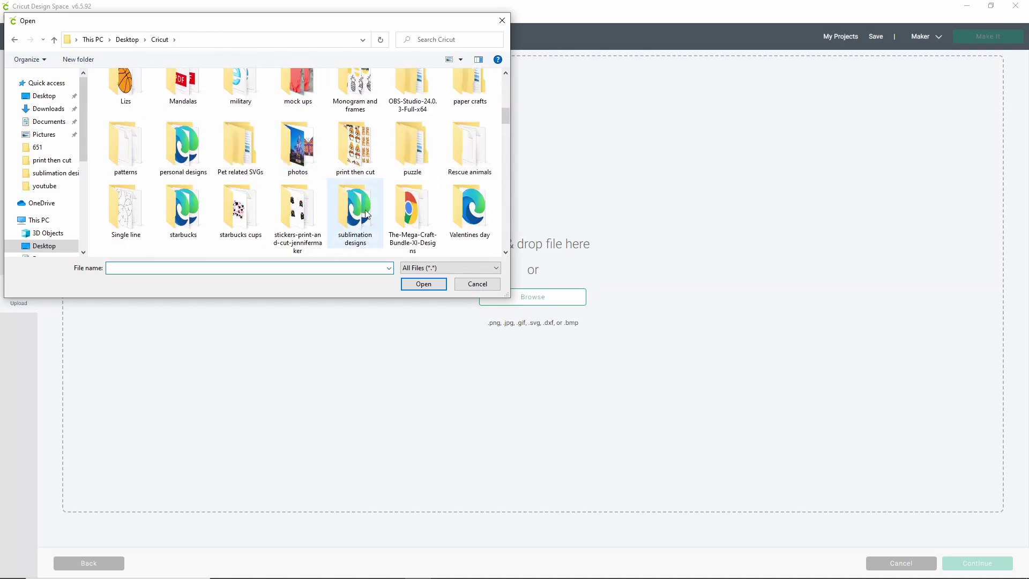
double_click(353, 199)
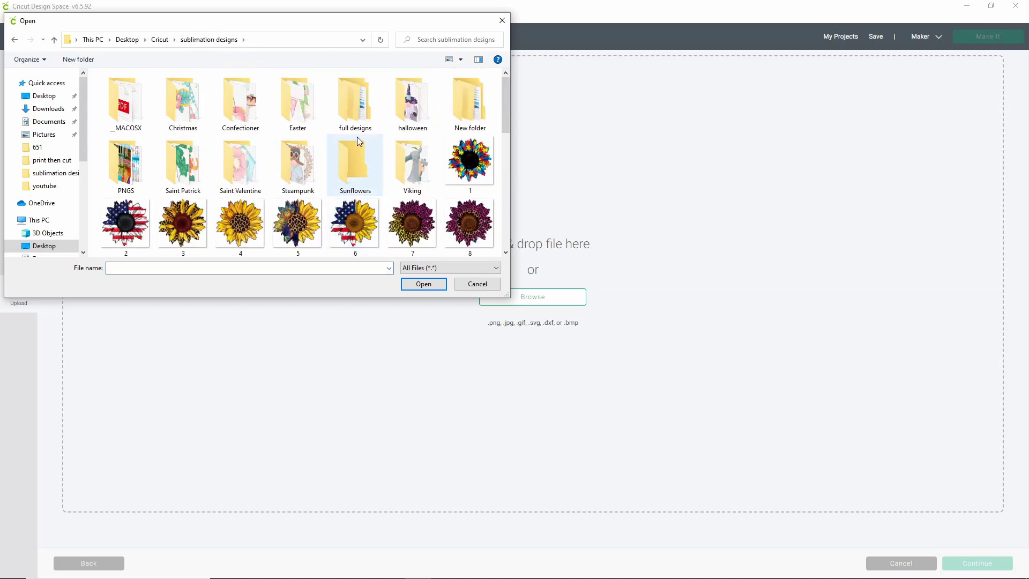
scroll(358, 140, "down", 5)
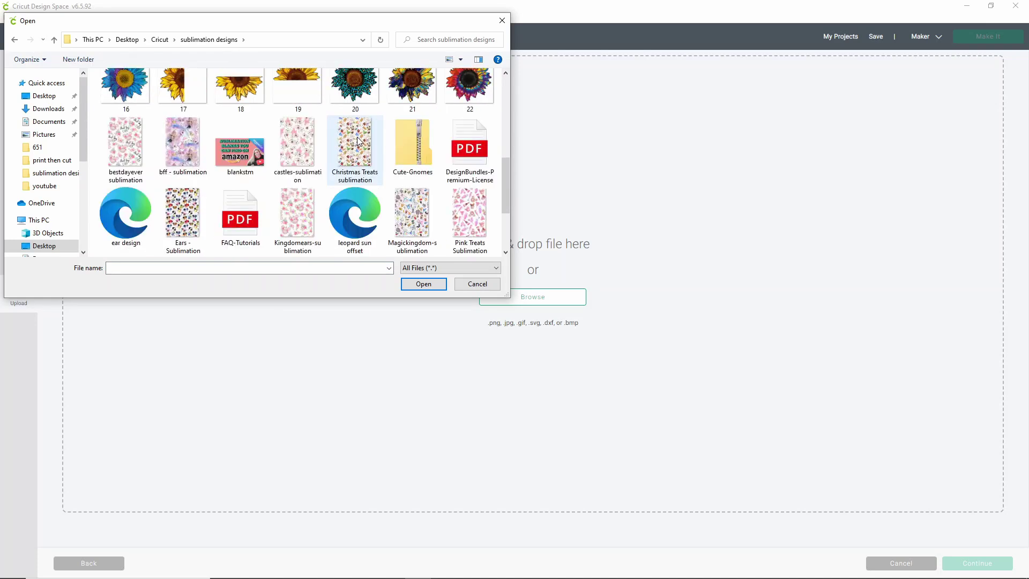
scroll(358, 141, "down", 1)
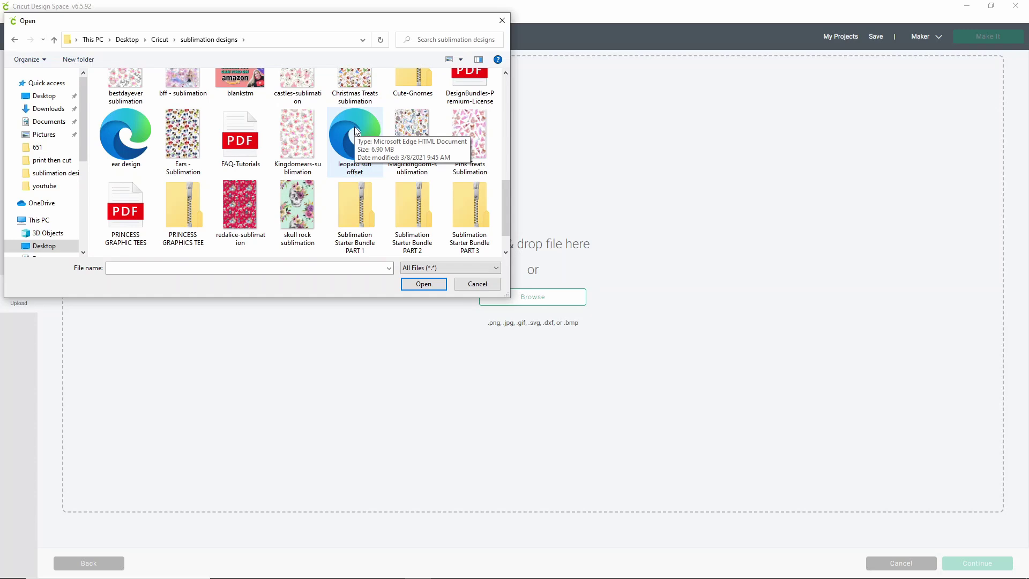
double_click(355, 129)
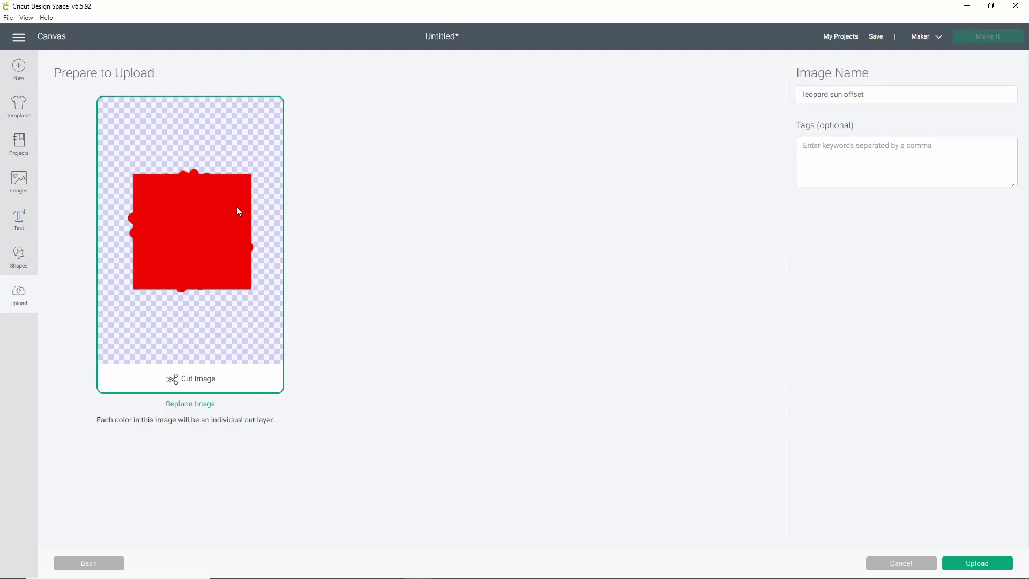
Step: Upload the prepared red leopard sun offset image
mouse_move(211, 220)
left_mouse_down()
mouse_move(335, 212)
mouse_move(224, 217)
left_mouse_up()
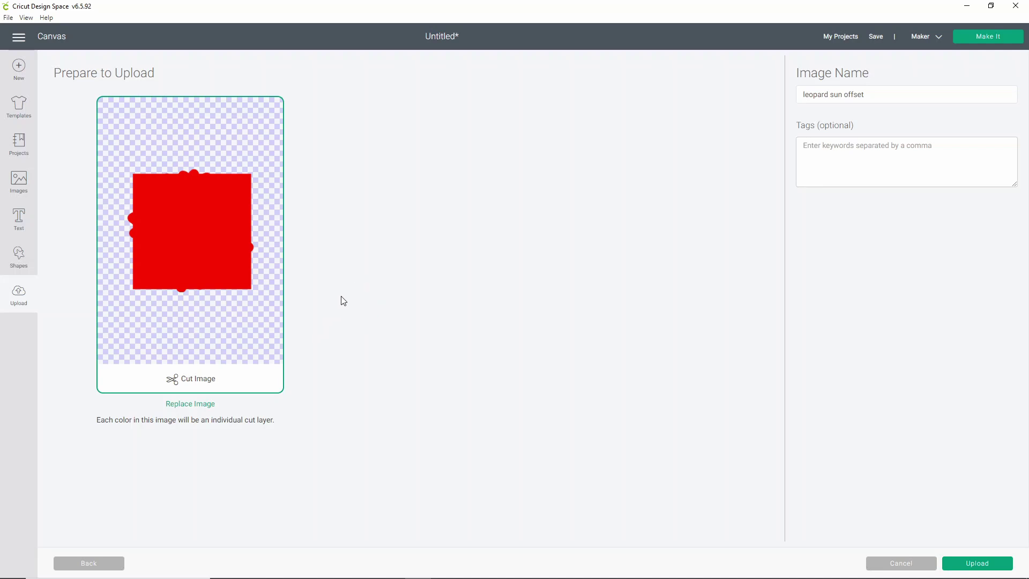
left_click(969, 568)
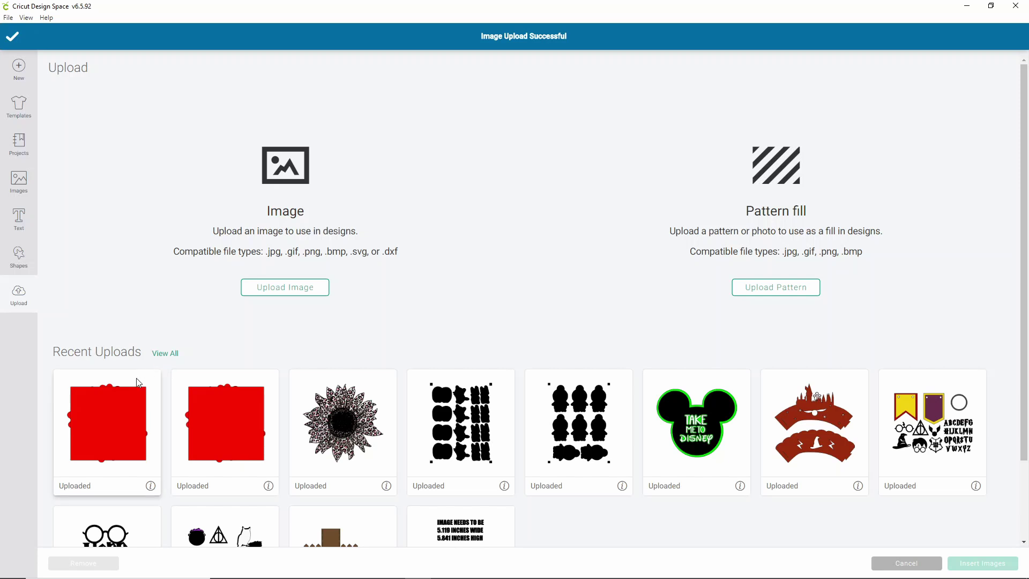
Step: Insert the uploaded sun image, ungroup it, and delete the red square background layer
left_click(119, 401)
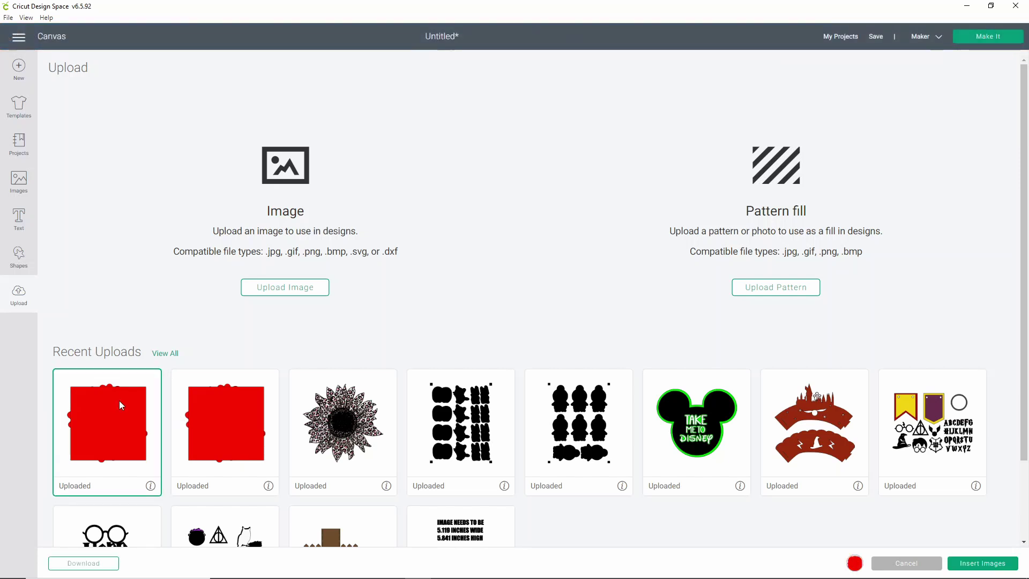
left_click(987, 563)
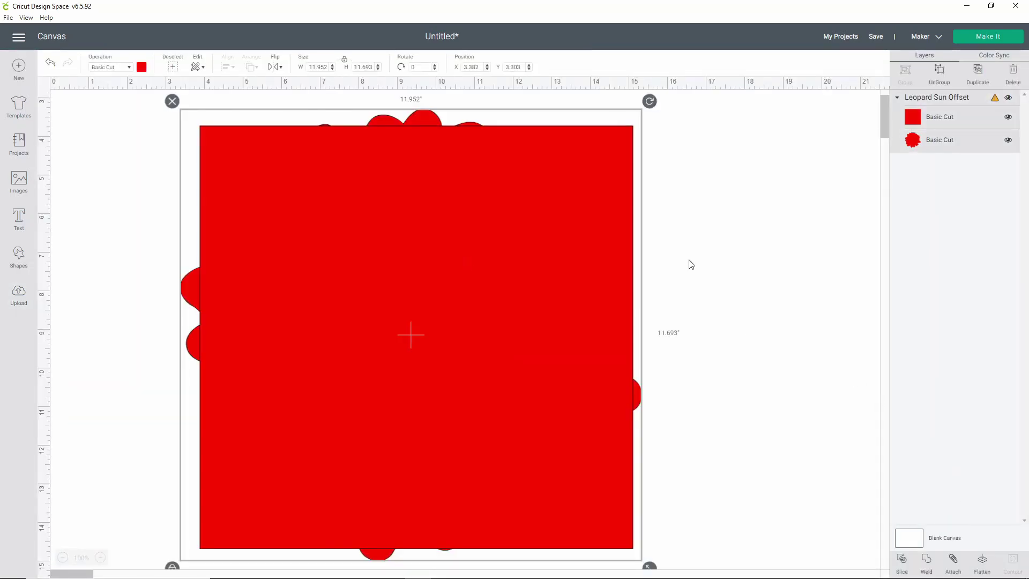
left_click(939, 75)
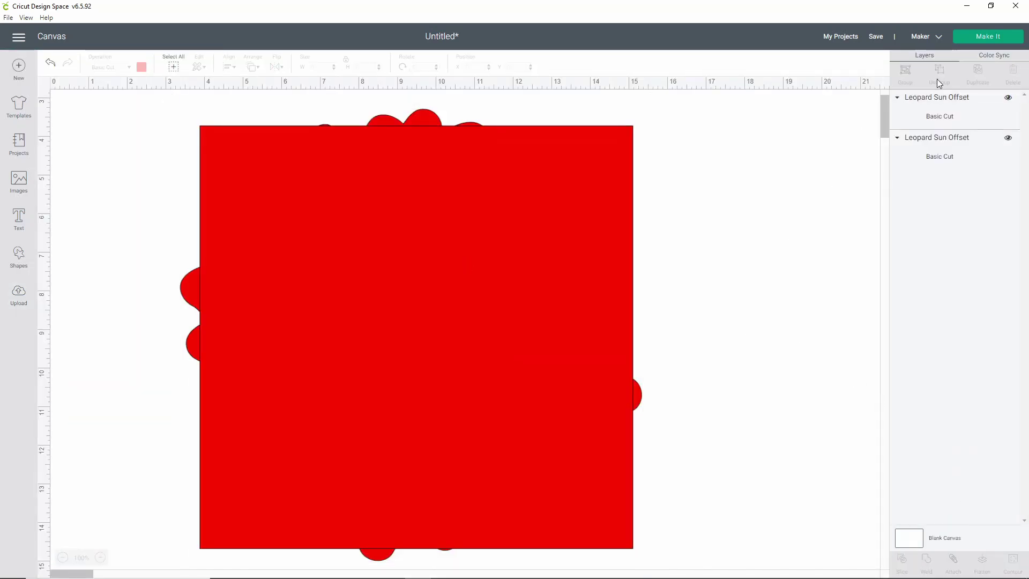
left_click(953, 113)
key("Delete")
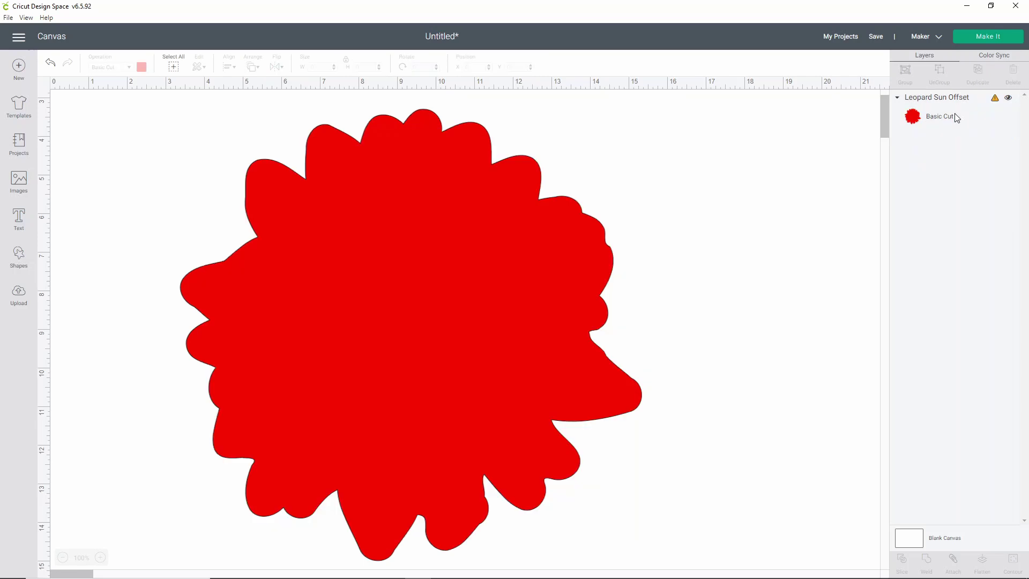
Step: Resize the red sun shape to 8.522 inches wide
left_click(525, 323)
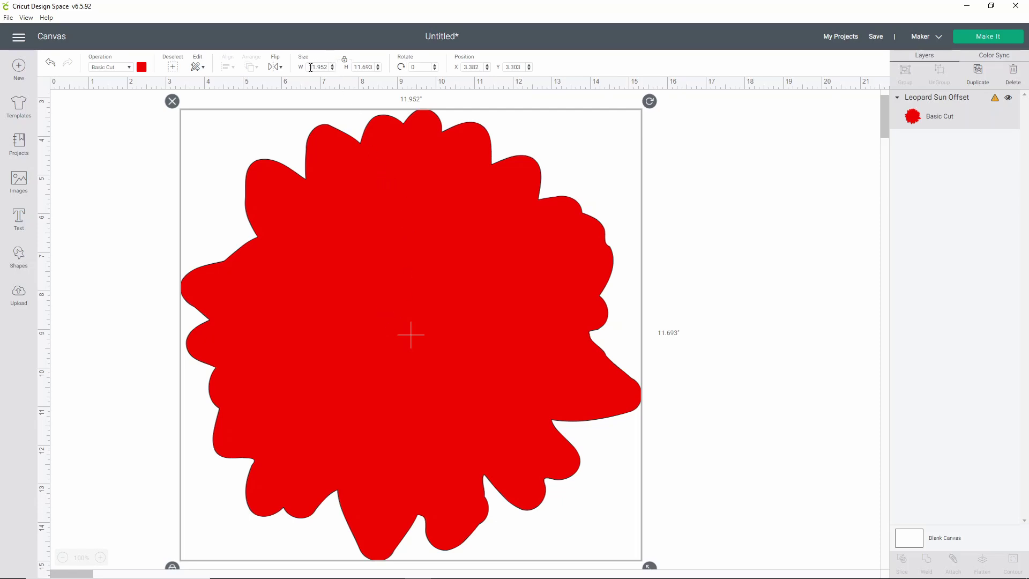
left_click_drag(311, 67, 329, 65)
type("8.522")
key("Return")
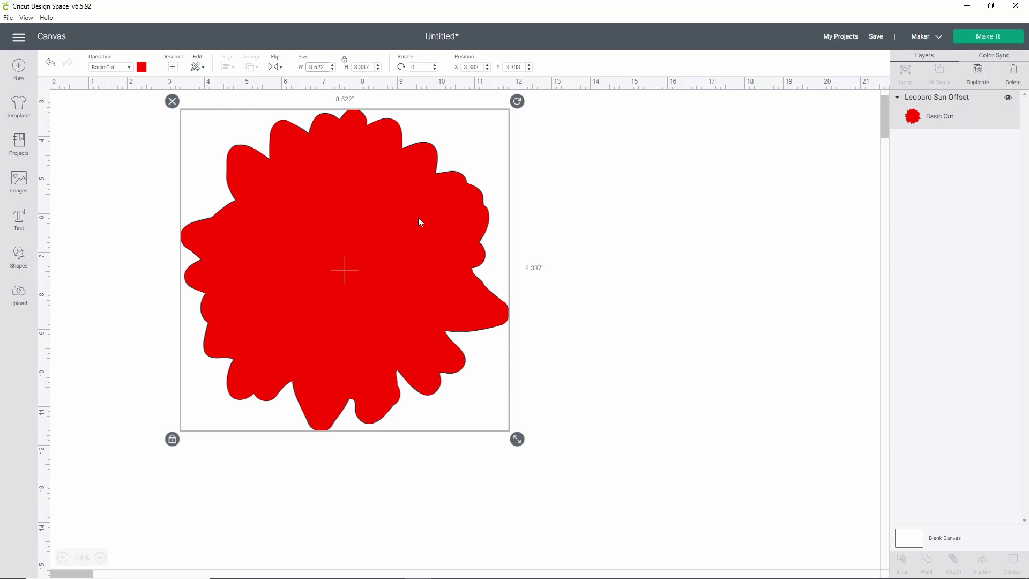
Step: Flip the red sun shape horizontally
left_click(275, 67)
left_click(285, 81)
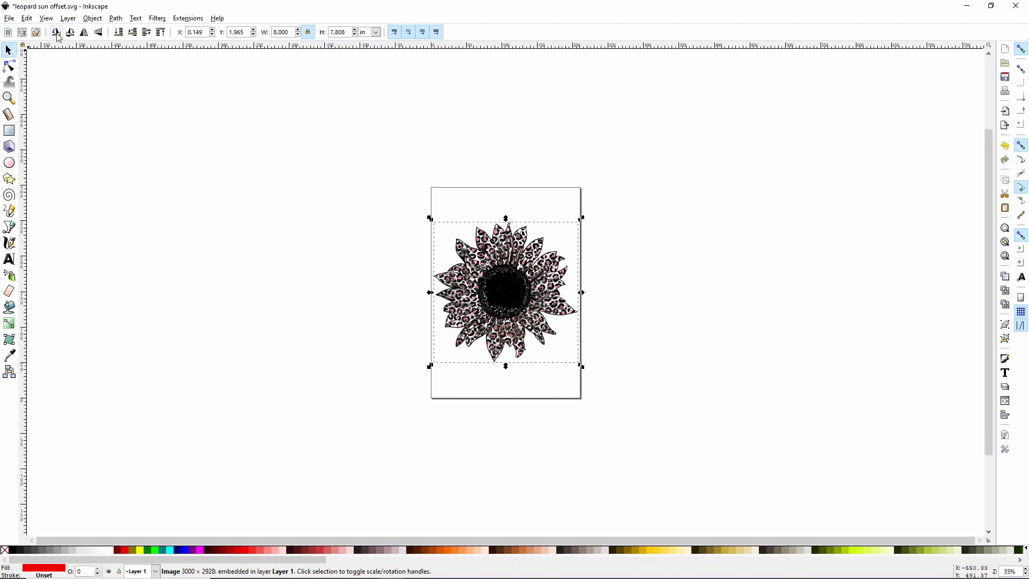
Step: Flip the 8.000 × 7.808 in leopard sunflower image horizontally so it prints reversed
left_click(85, 33)
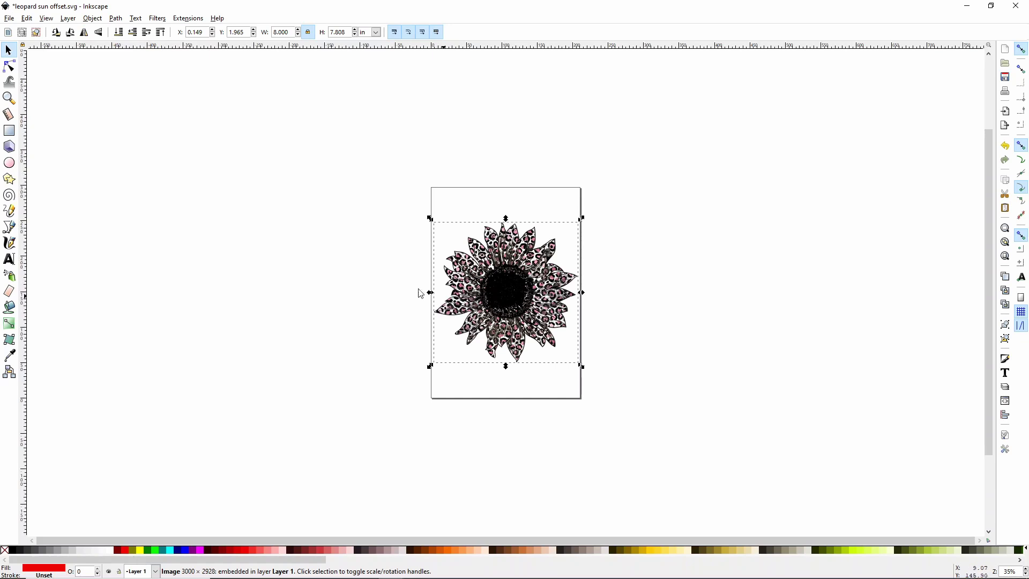
left_click(83, 35)
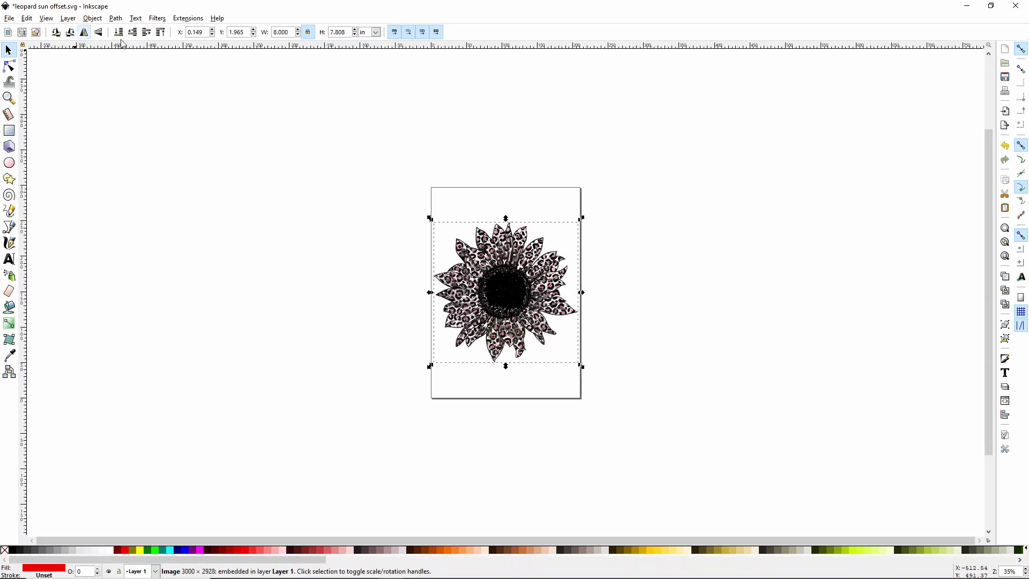
left_click(83, 35)
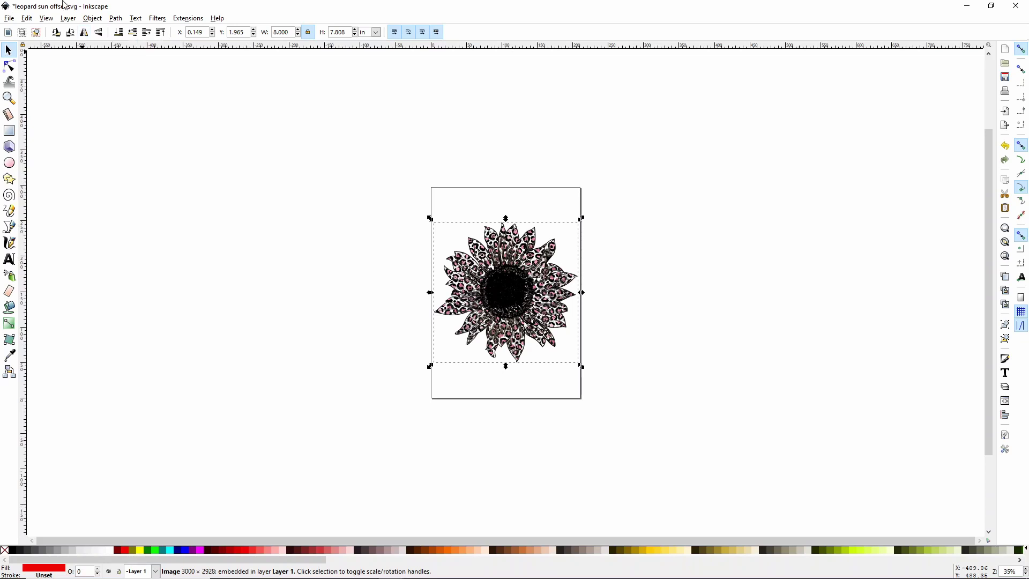
left_click(10, 19)
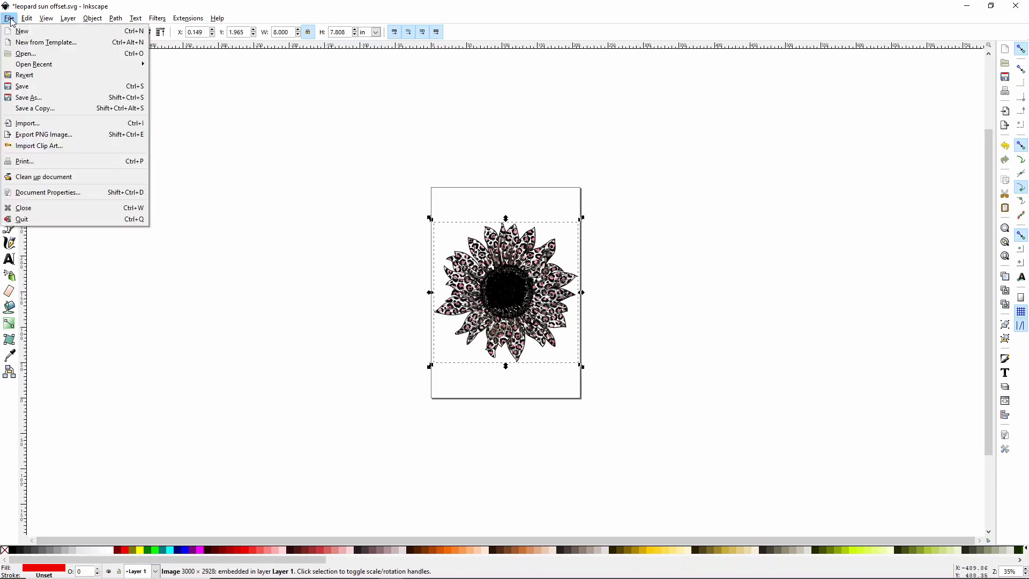
Step: Open the Print dialog for the mirrored leopard sunflower page
left_click(14, 161)
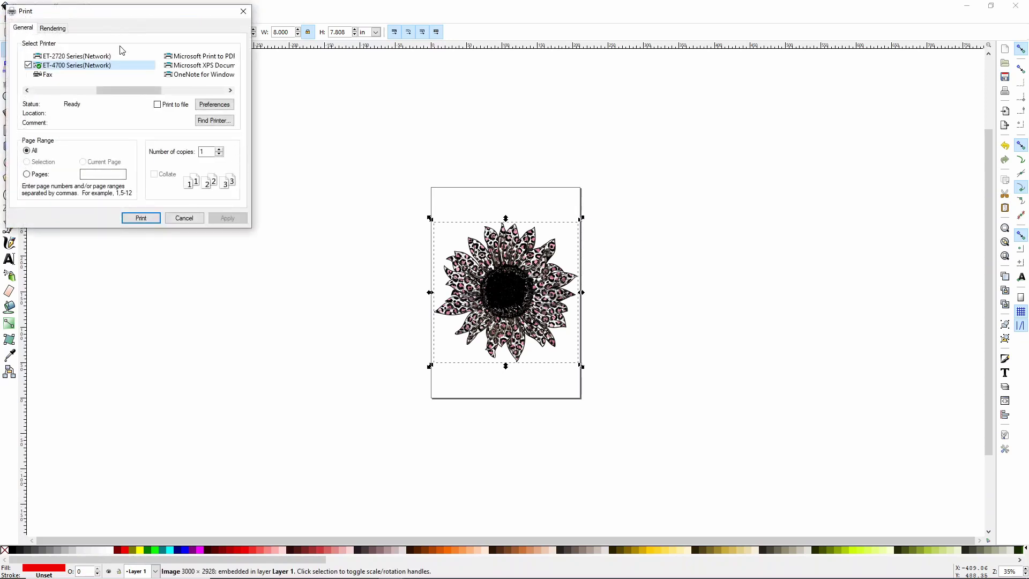